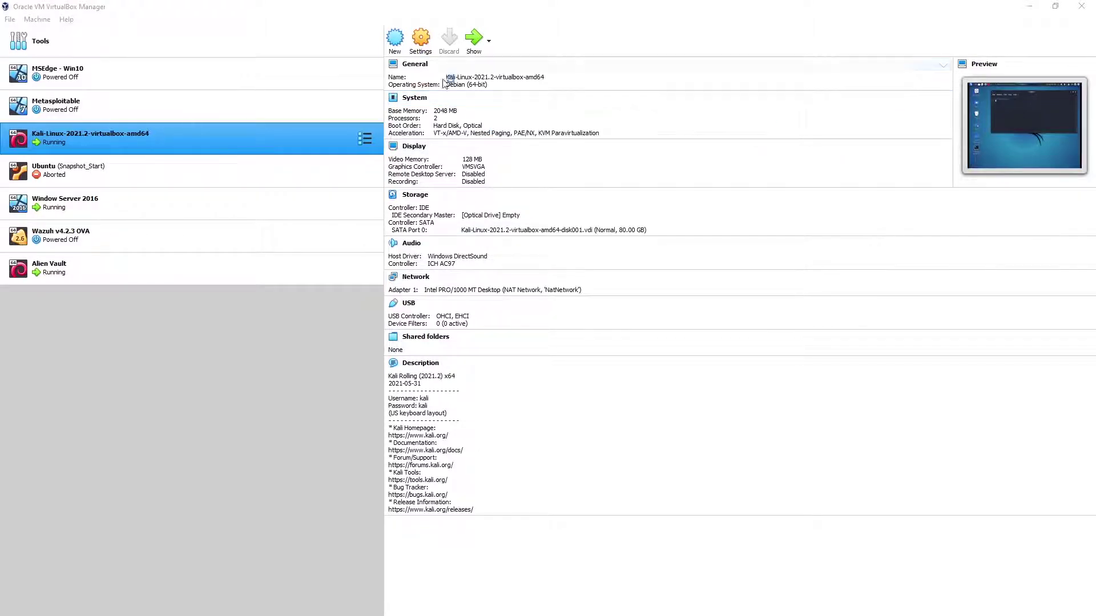
Check that the Kali VM's Adapter 1 is attached to NAT Network 'NatNetwork'
left_click(423, 50)
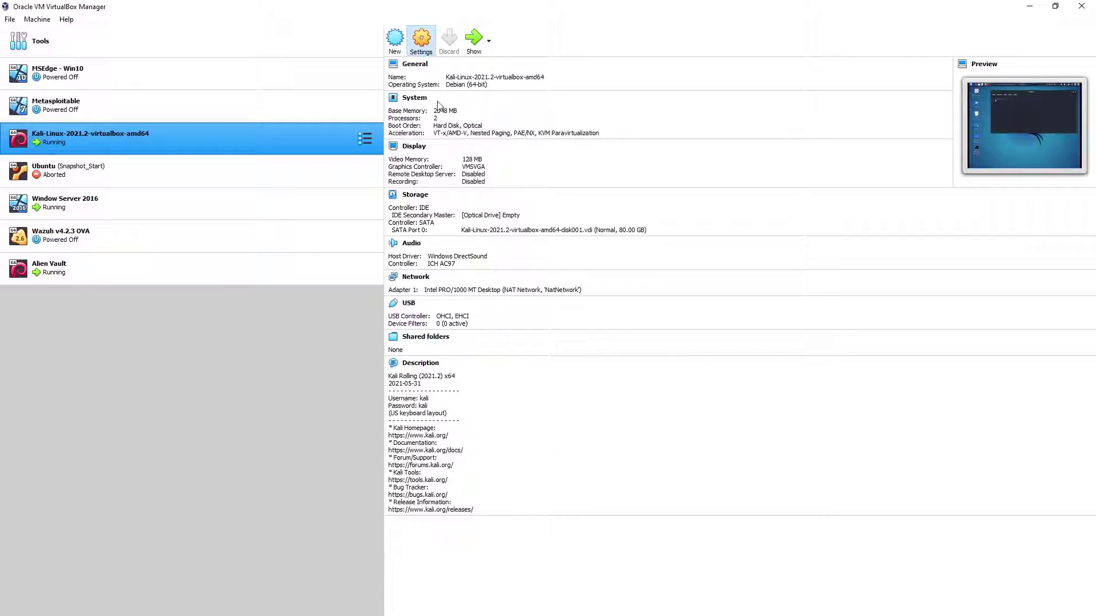
left_click(402, 279)
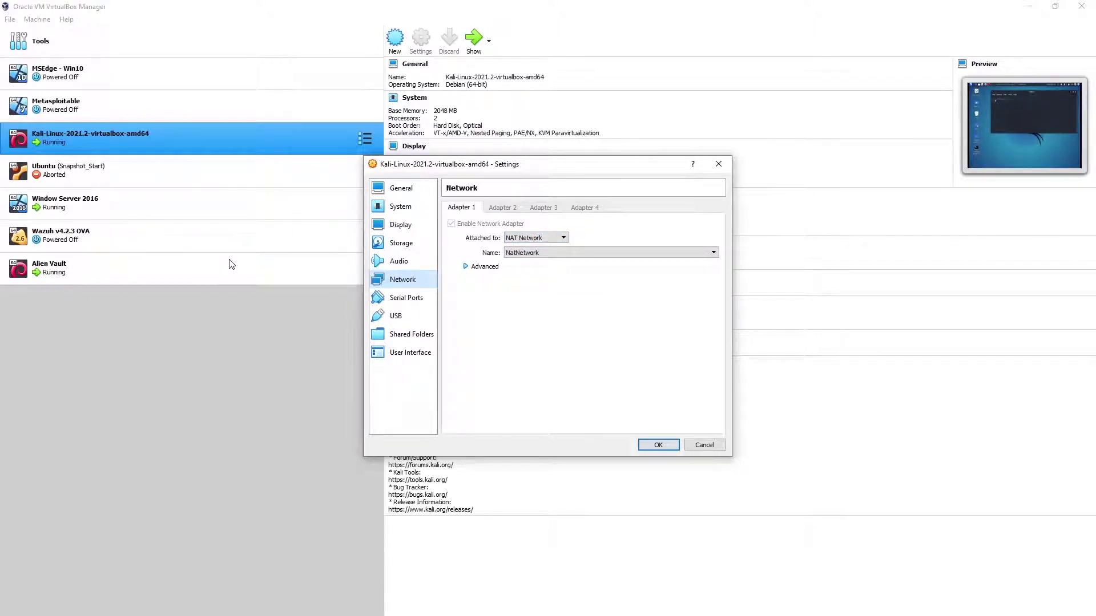
Check that the Window Server 2016 VM's Adapter 1 is attached to NAT Network 'NatNetwork'
left_click(717, 170)
left_click(73, 204)
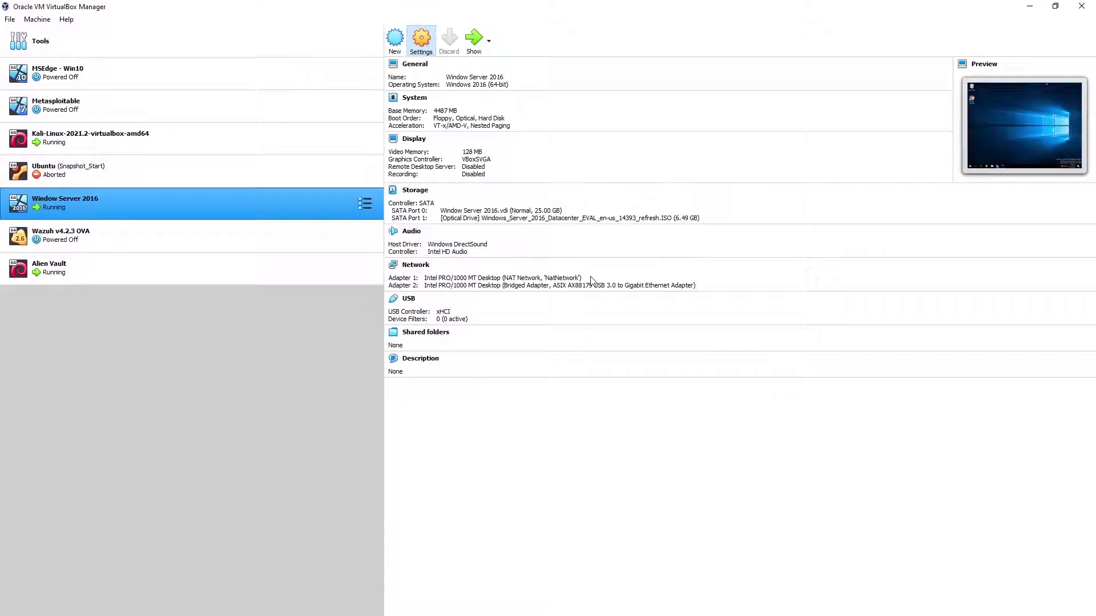
key("ctrl+s")
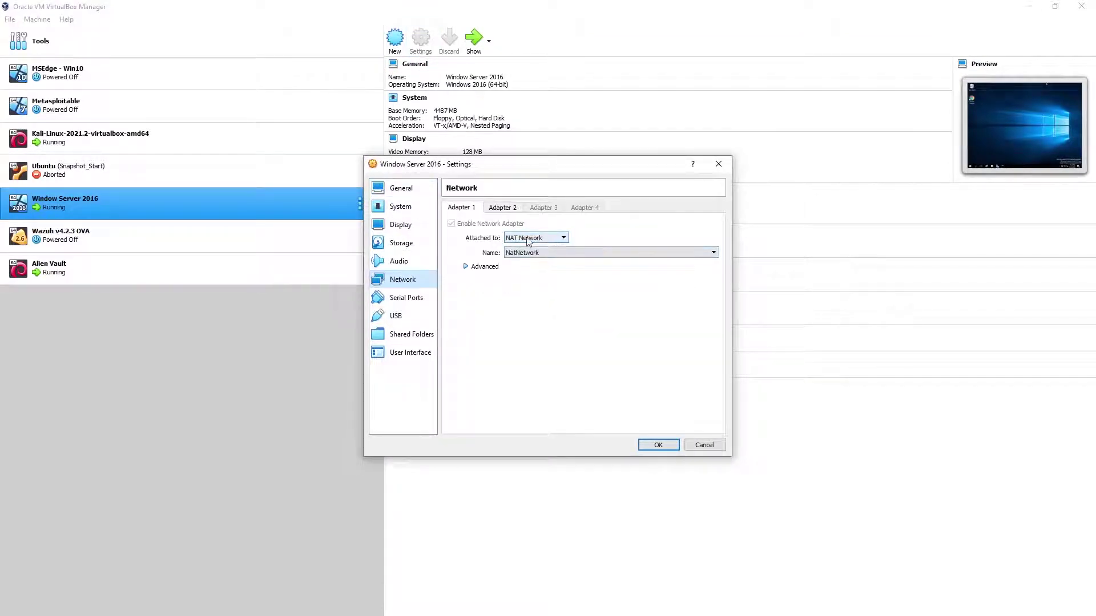
Arrange the Kali and Windows Server VM windows side by side, widening Kali's
left_click(718, 164)
left_click(1030, 7)
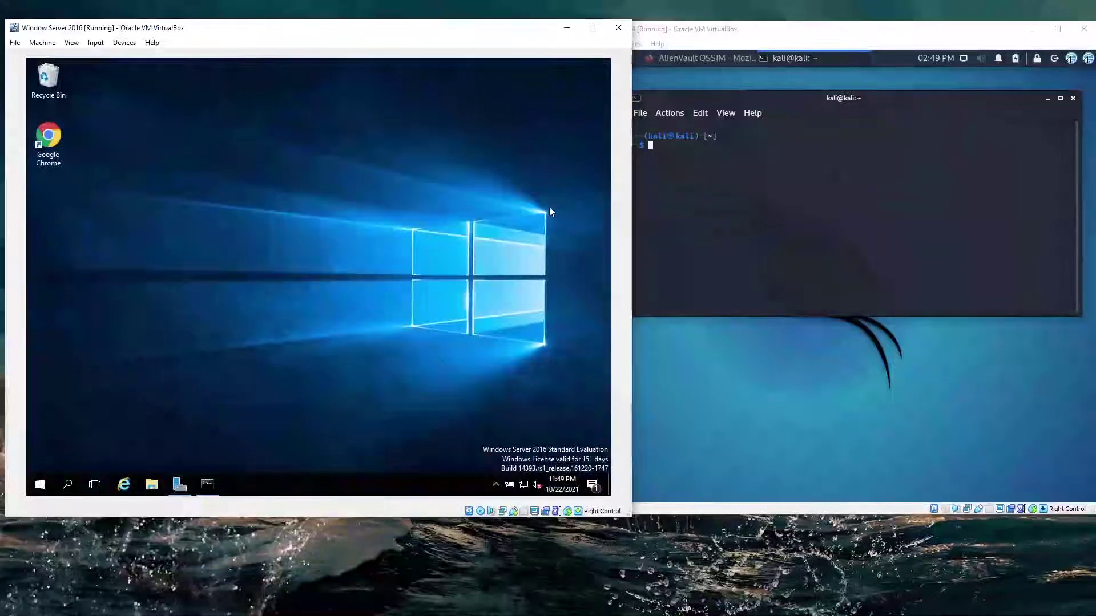
left_click_drag(627, 211, 529, 213)
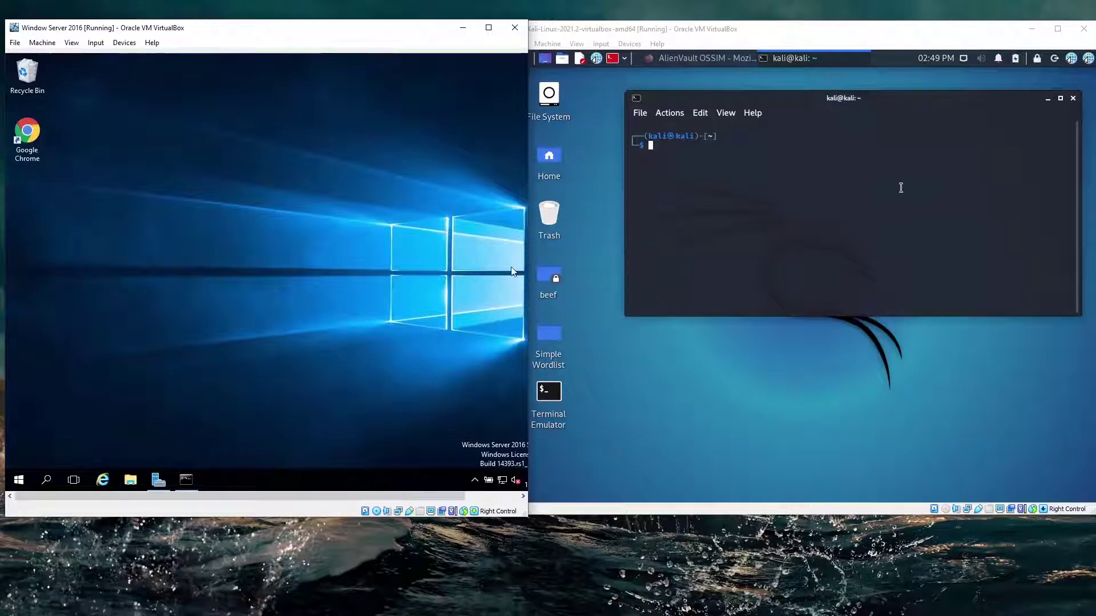
Run ifconfig in the Kali terminal to show its IP address 10.0.2.14
left_click(746, 228)
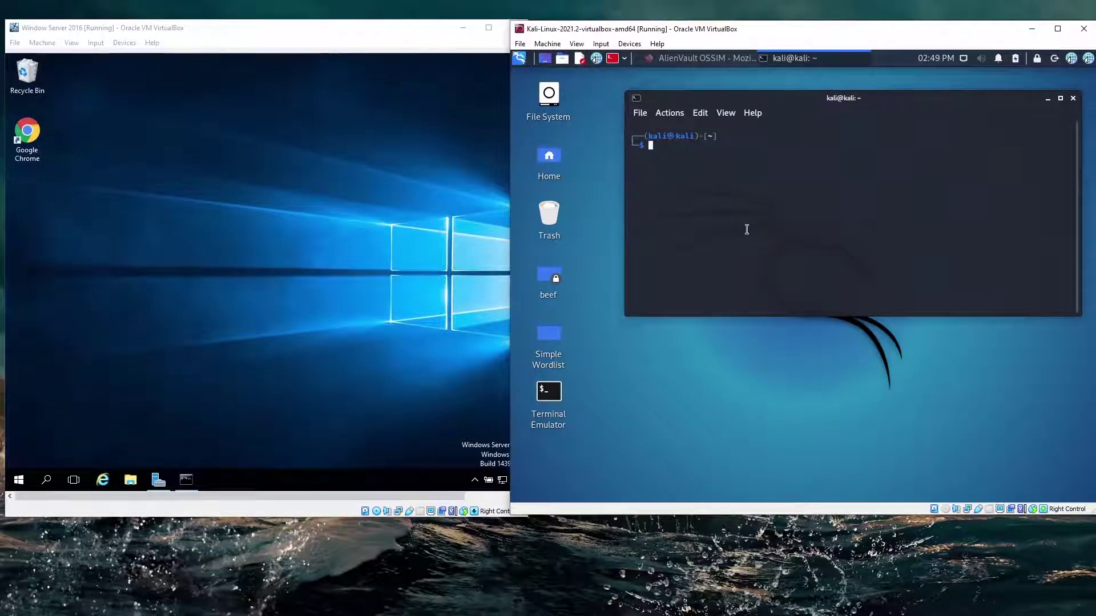
type("ifconfig")
key("Return")
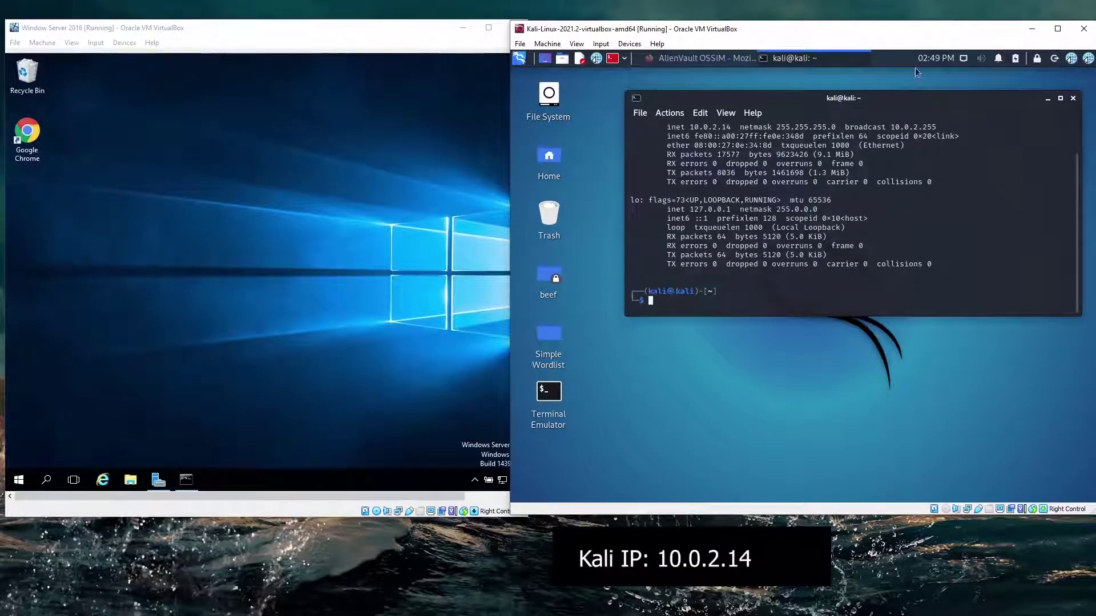
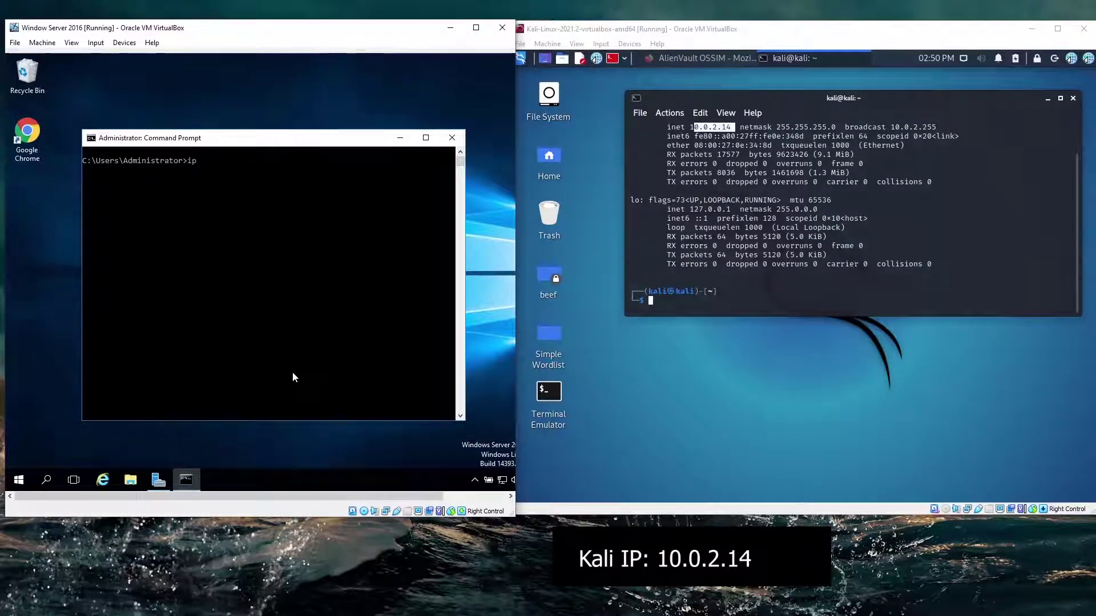
Run ipconfig to find the server's IPv4 address 10.0.2.15, then switch to the Kali VM
type("pconfig")
key("Return")
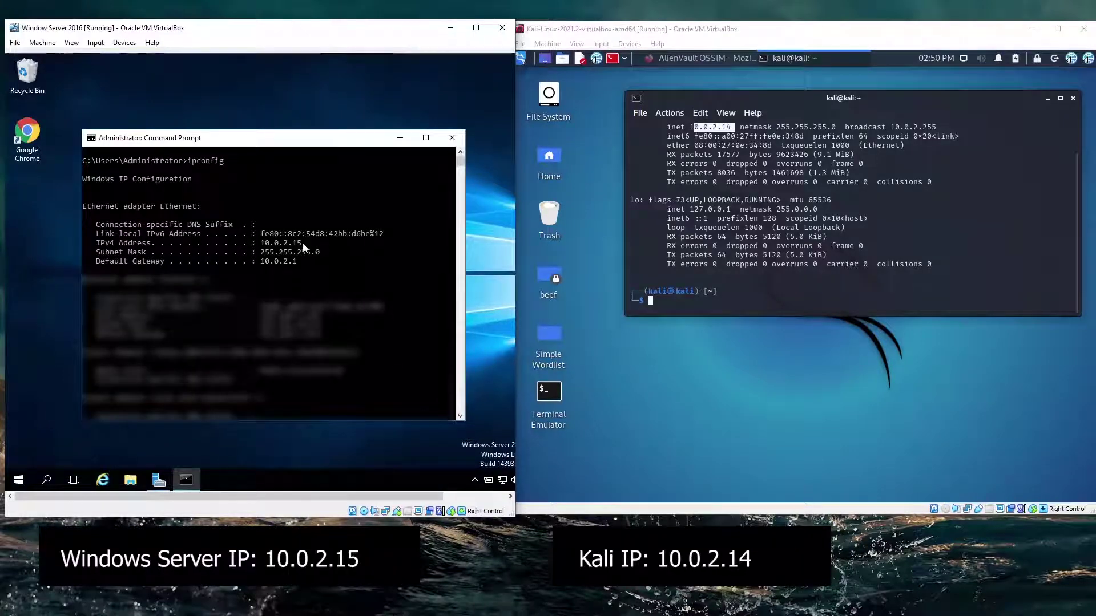
left_click_drag(303, 244, 263, 245)
left_click(923, 298)
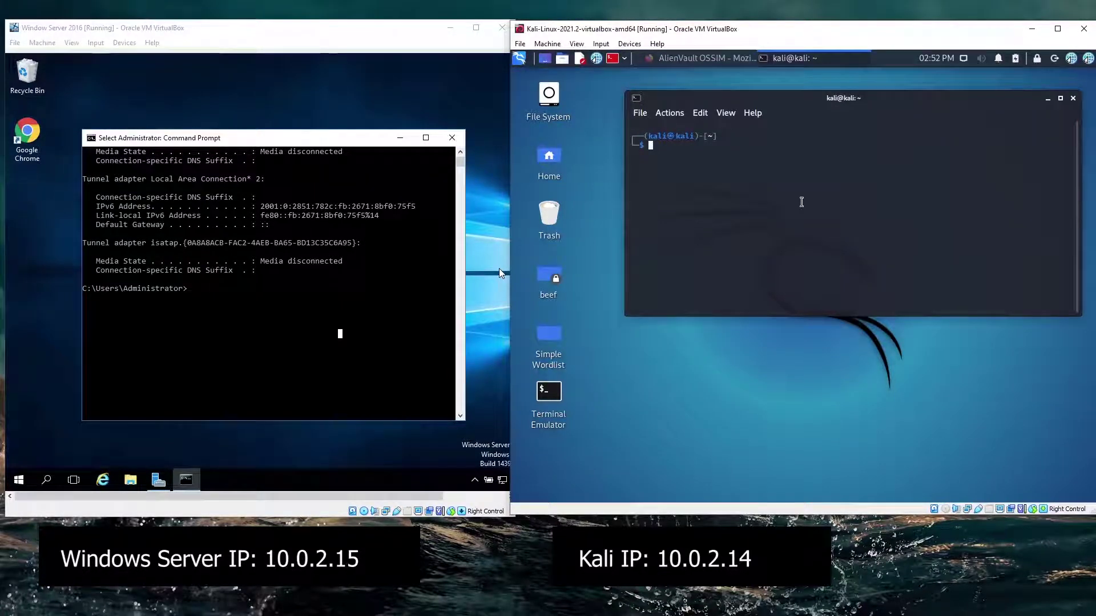
Run ping 10.0.2.15 in the Kali terminal
type("ping 10.0.2.15")
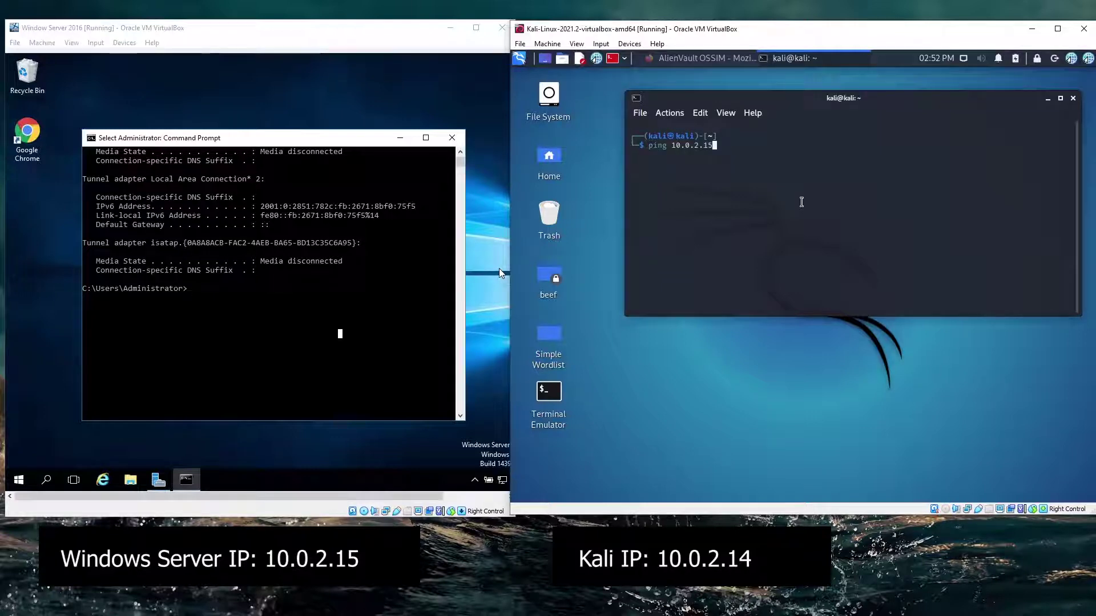
key("Return")
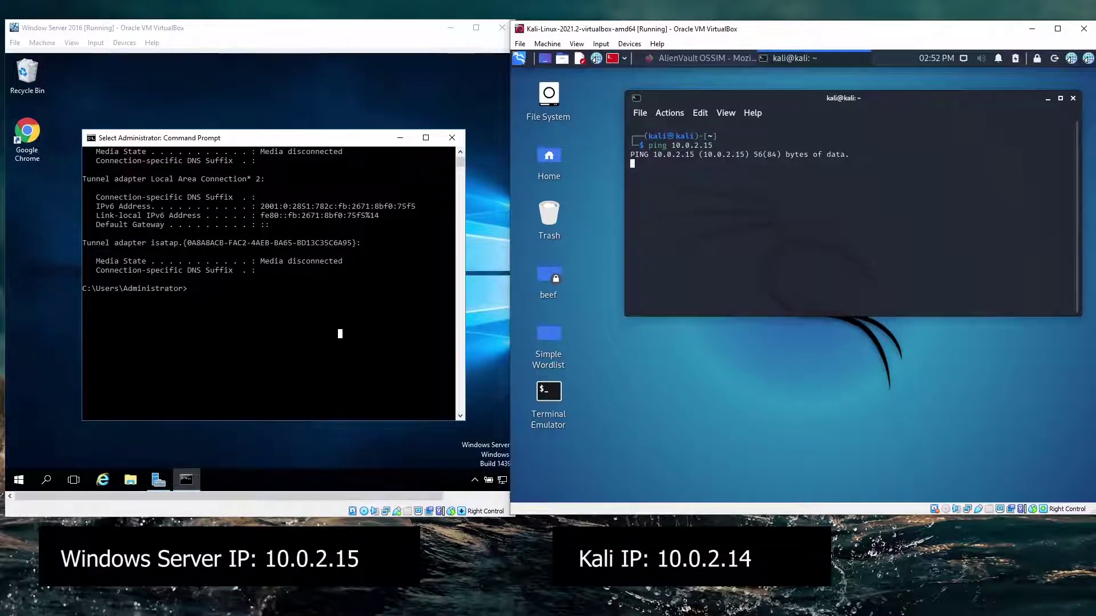
Open Control Panel from the Windows Start search
left_click(42, 483)
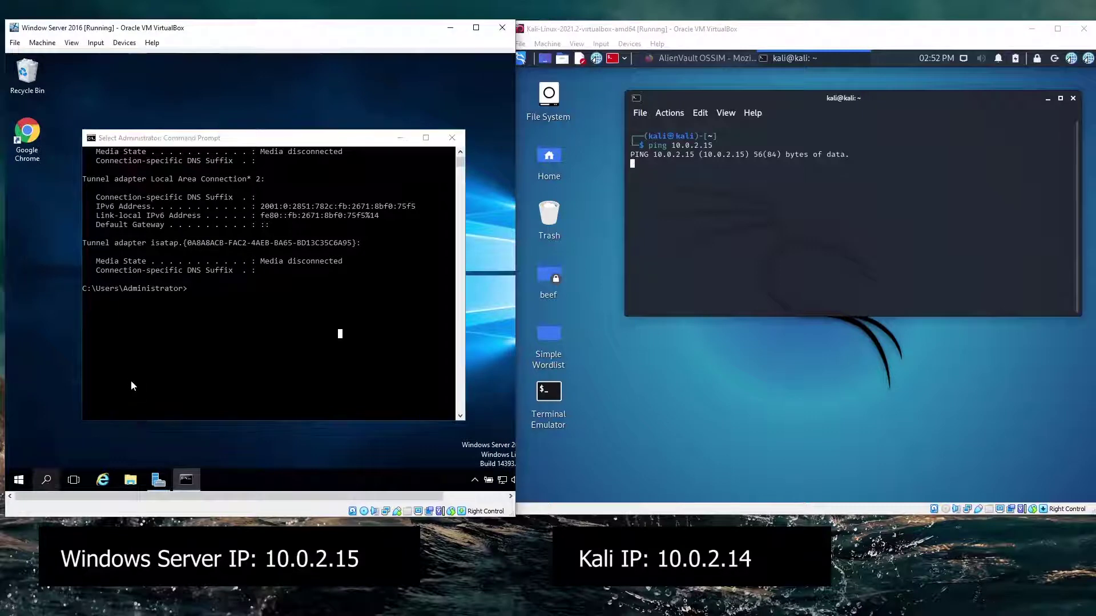
type("window")
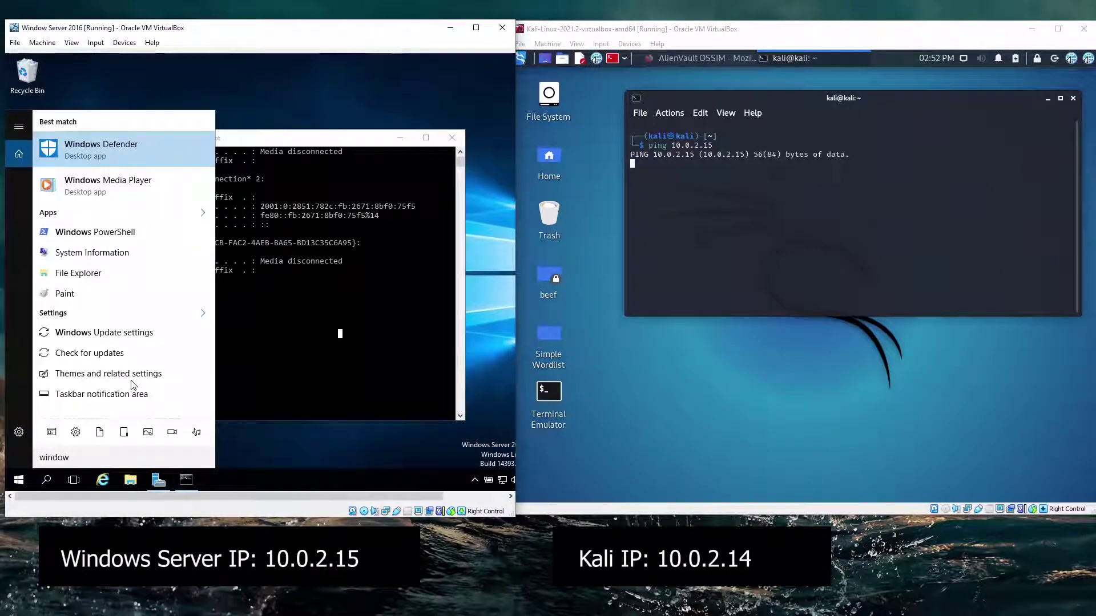
key("BackSpace")
key("BackSpace")
key("BackSpace")
key("BackSpace")
key("BackSpace")
key("BackSpace")
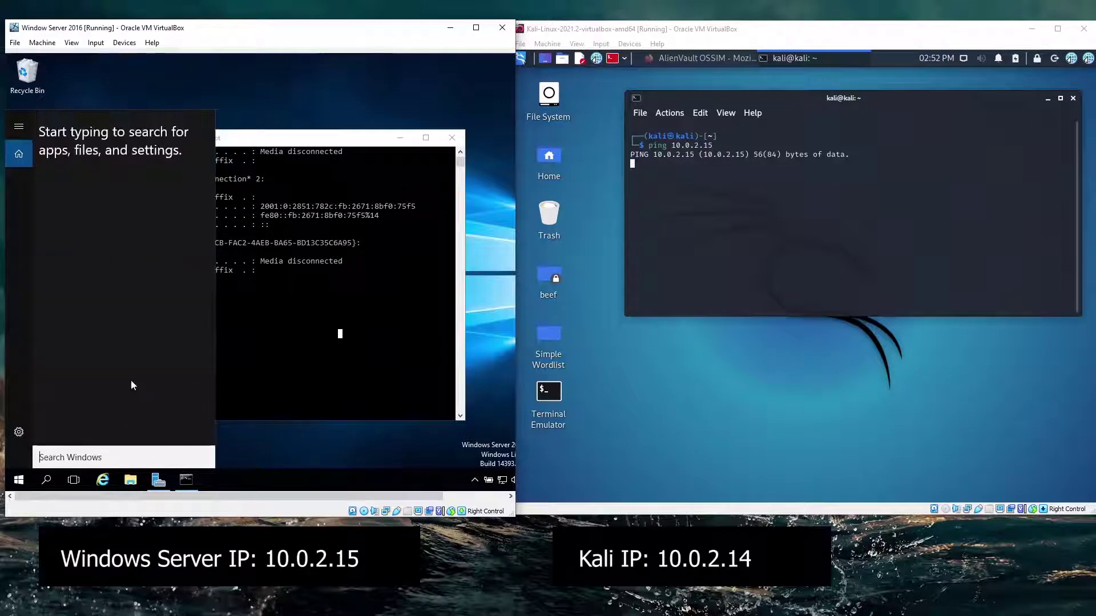
type("cont")
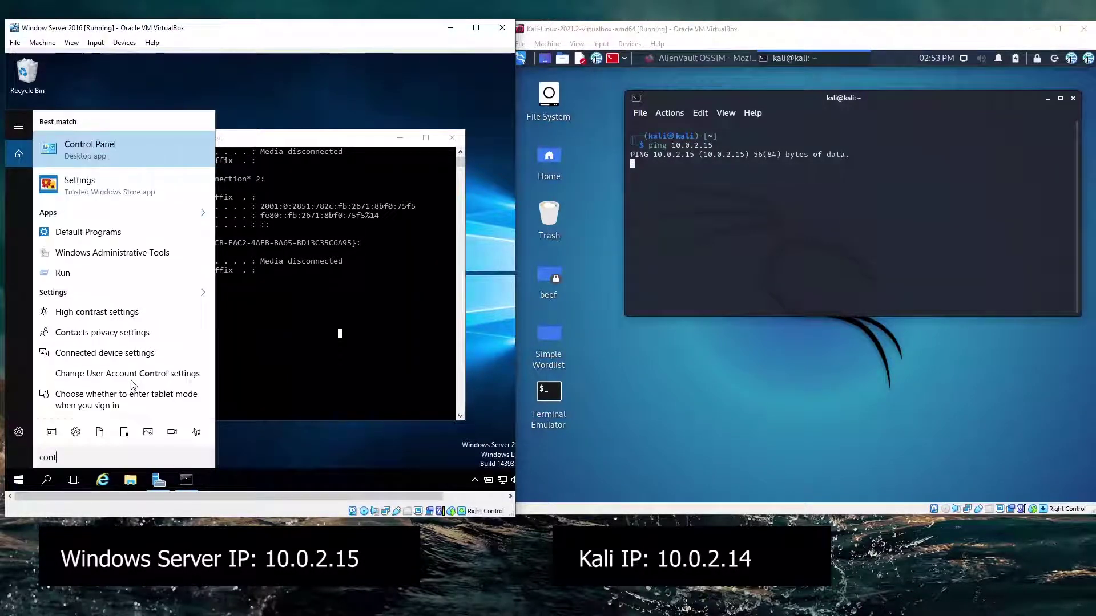
key("Return")
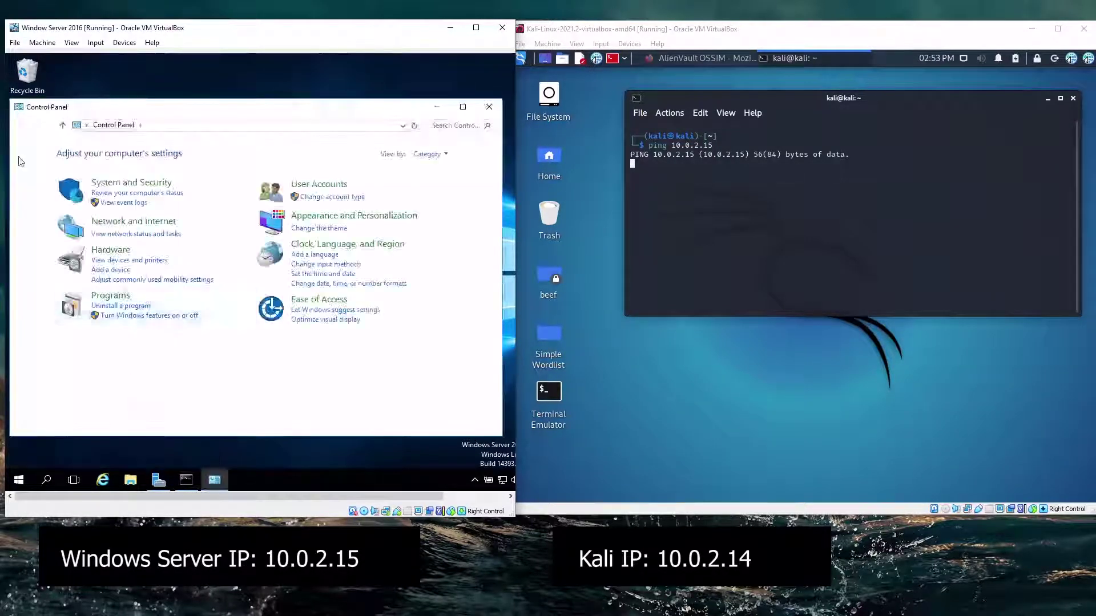
Turn off Windows Firewall for private and public networks under System and Security
left_click(149, 188)
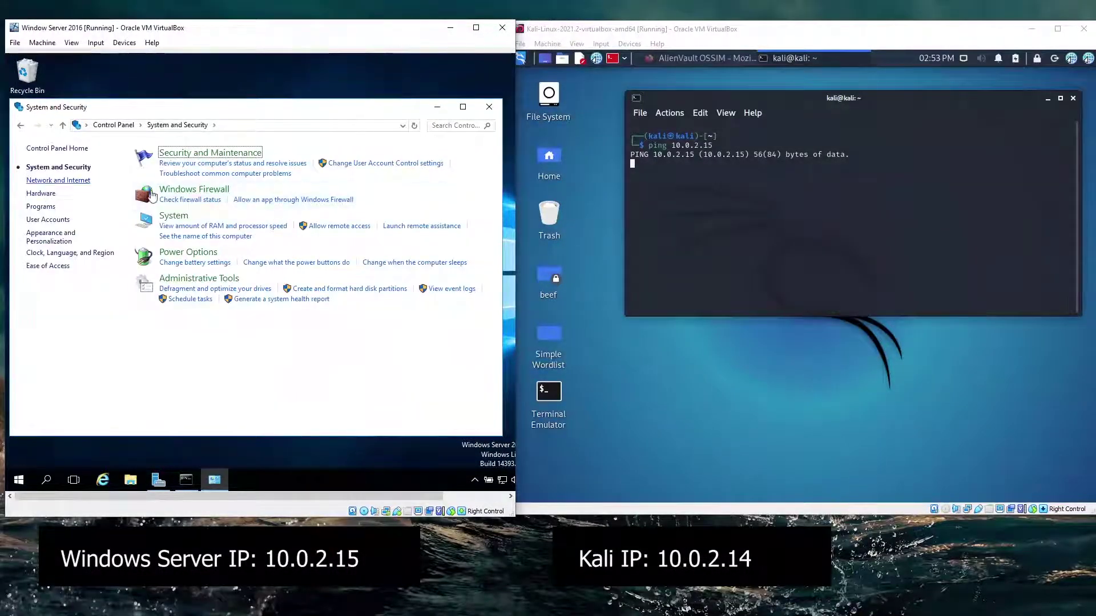
left_click(205, 192)
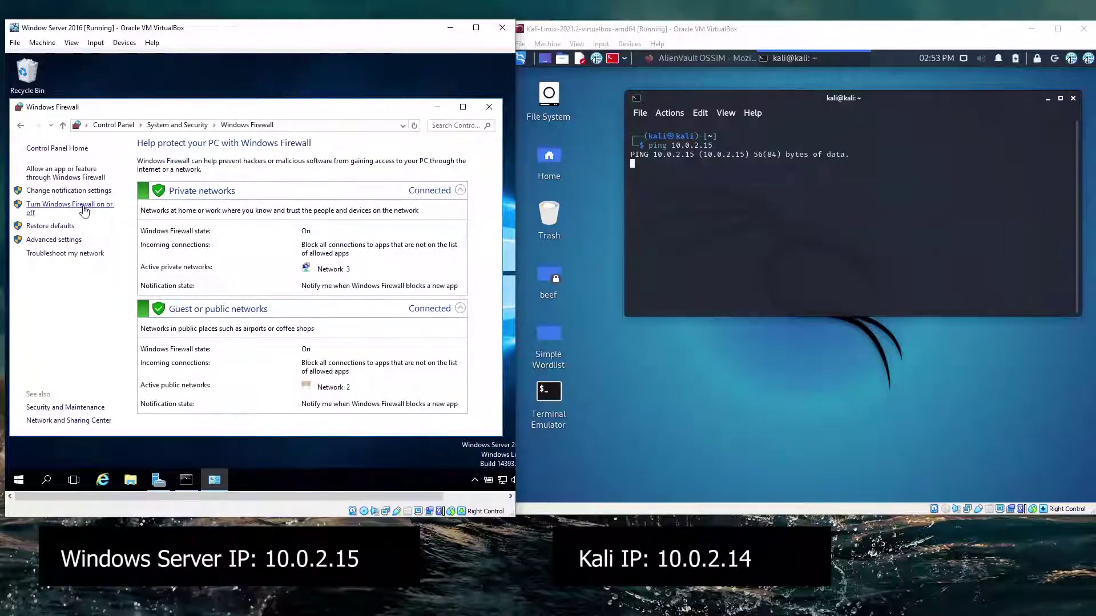
left_click(85, 211)
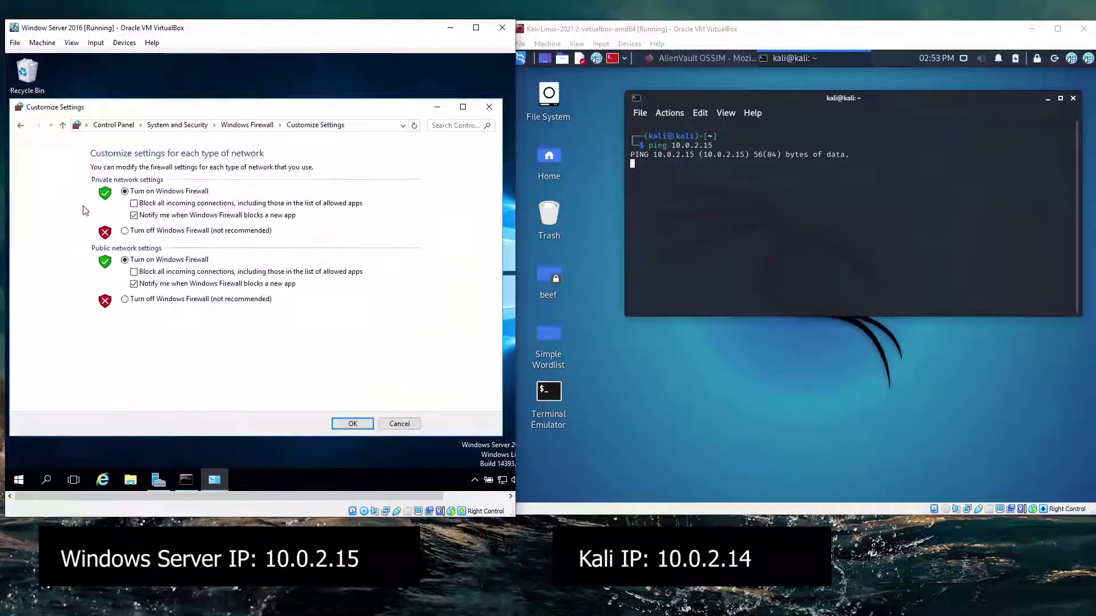
left_click(129, 232)
left_click(127, 300)
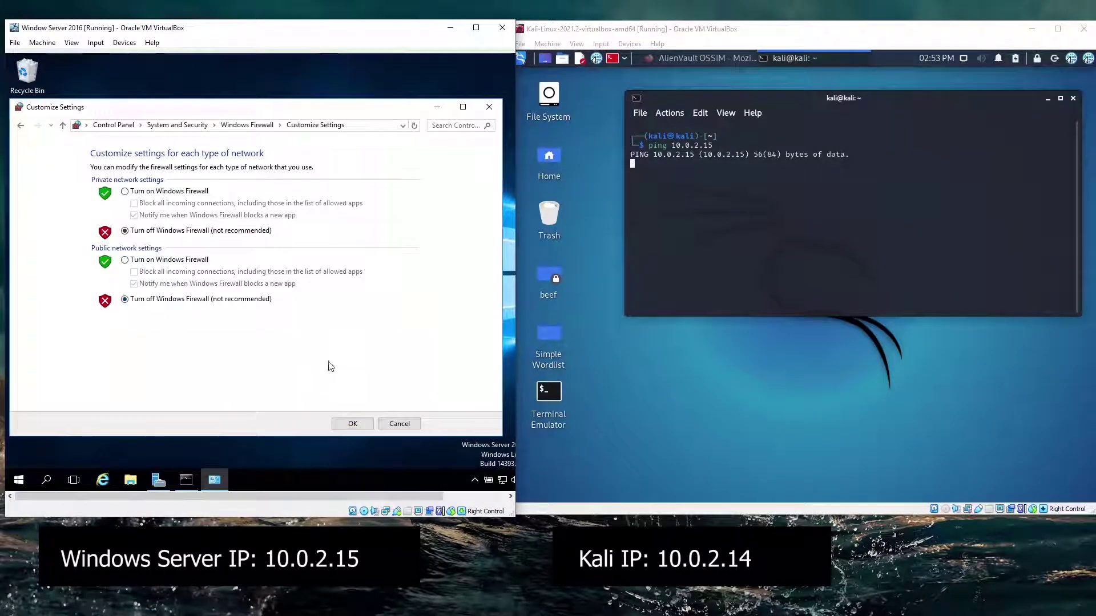
left_click(343, 426)
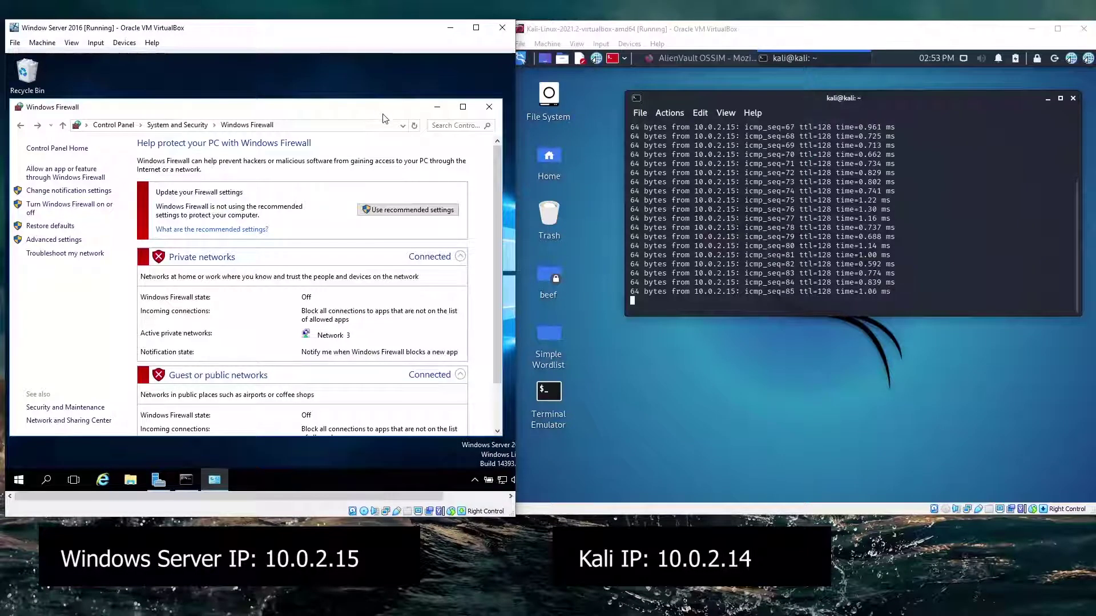
Bring the Kali window forward to watch replies from 10.0.2.15
left_click(829, 39)
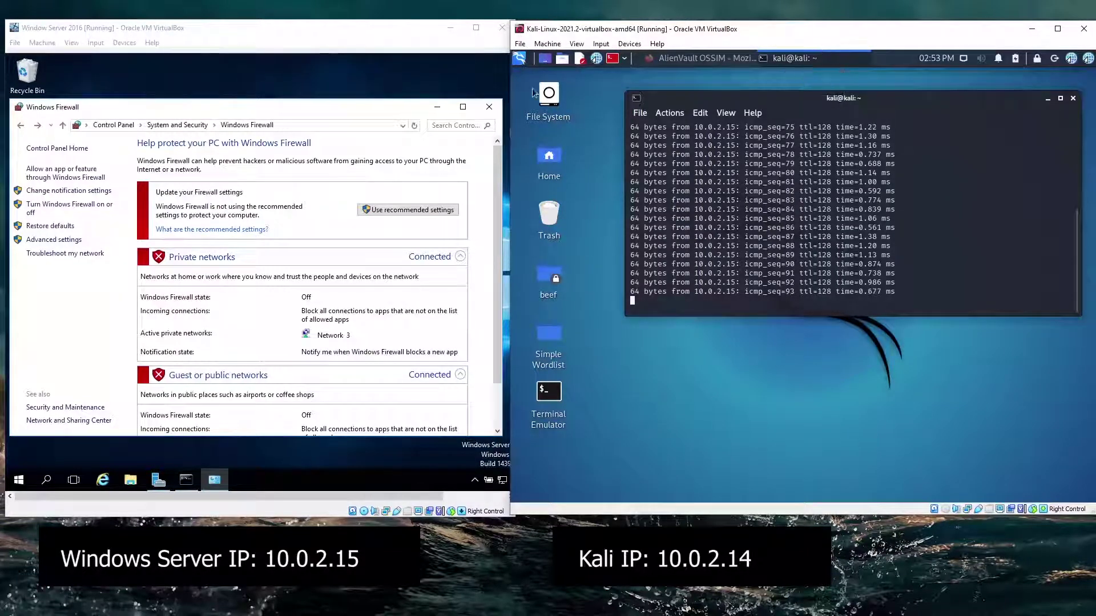
Turn Windows Firewall back on for private and public networks
left_click(69, 207)
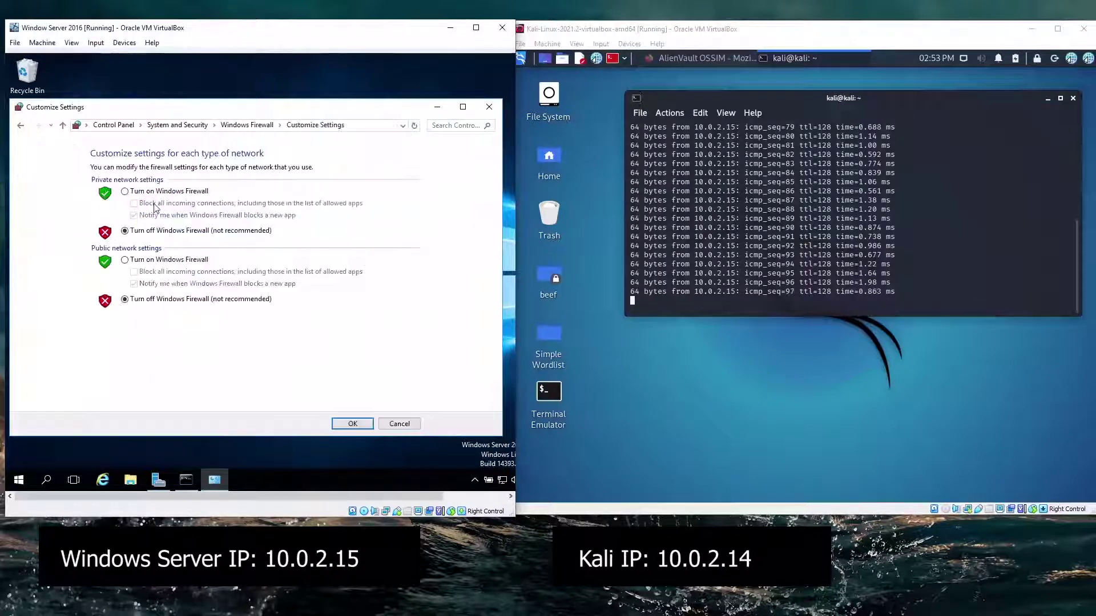
left_click(126, 192)
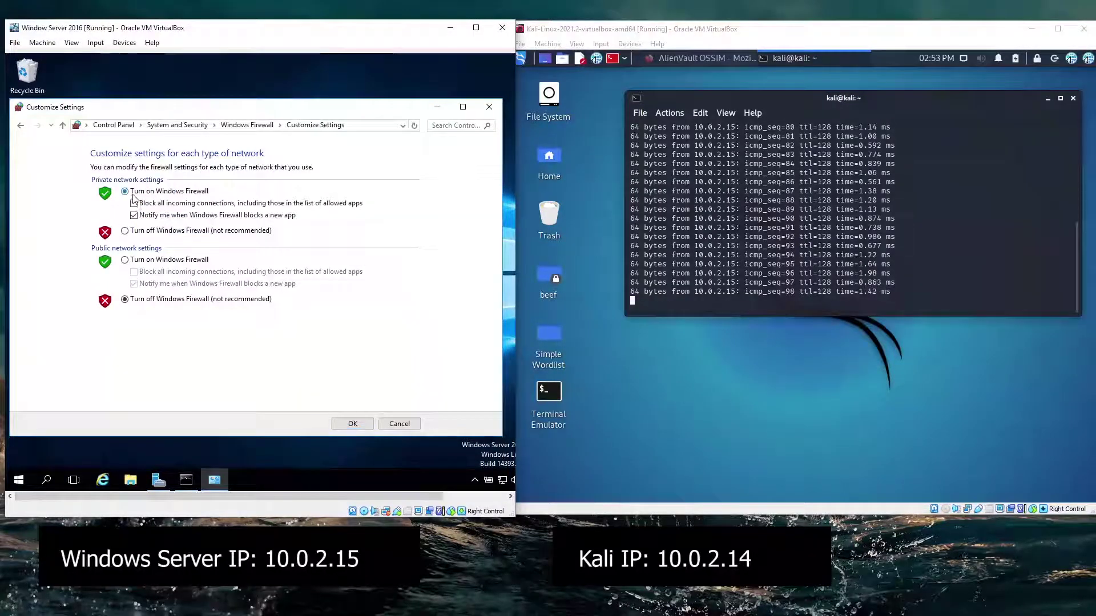
left_click(143, 260)
left_click(344, 423)
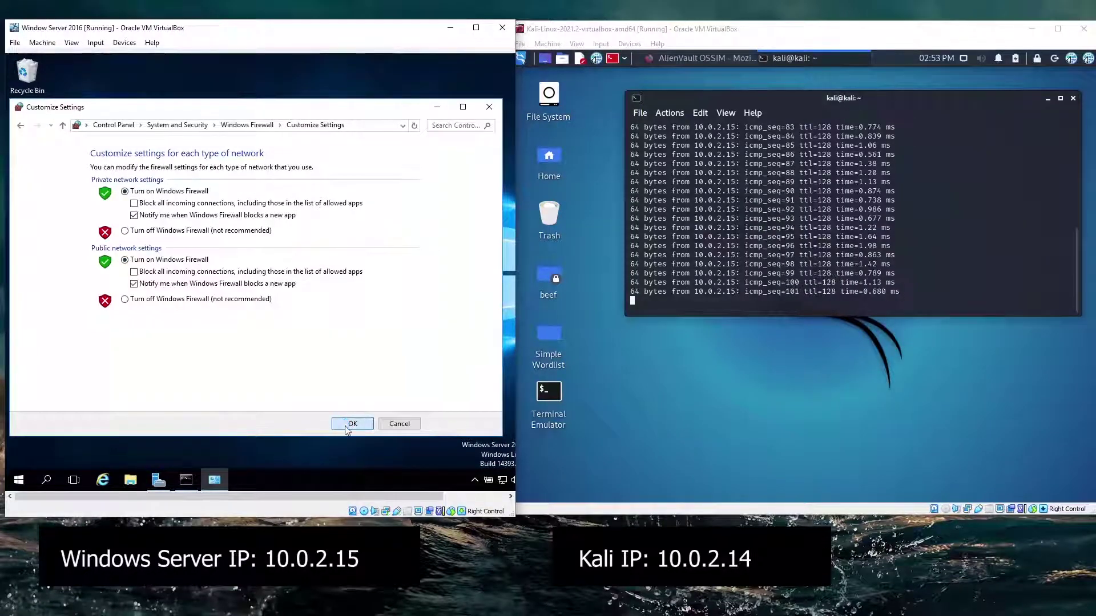
left_click(347, 427)
In Kali, stop the ping, clear the terminal, and ping 10.0.2.15 again
left_click(698, 313)
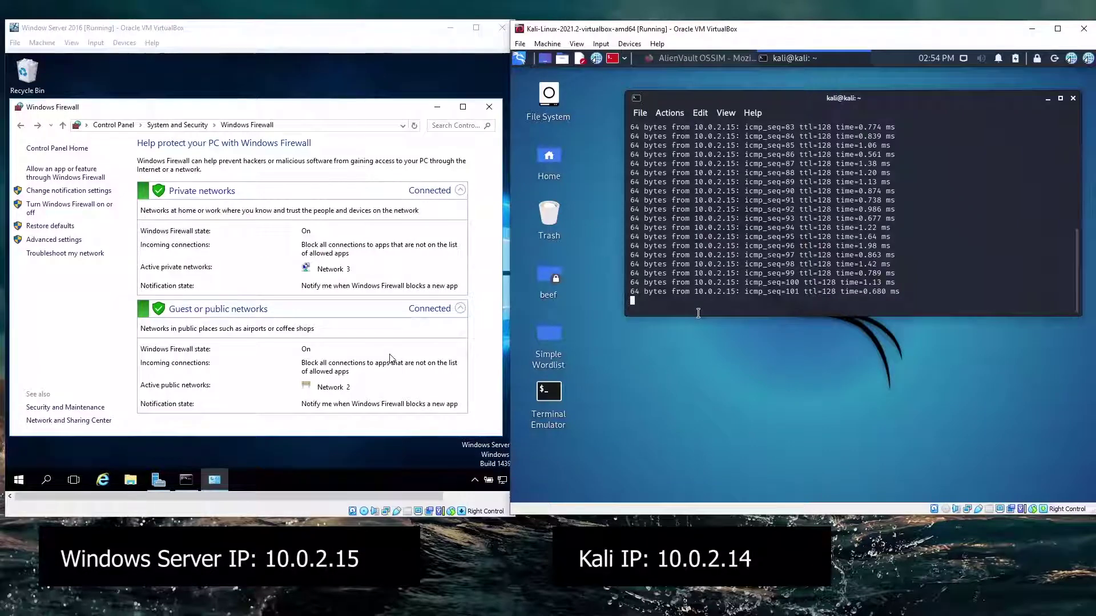
key("ctrl+c")
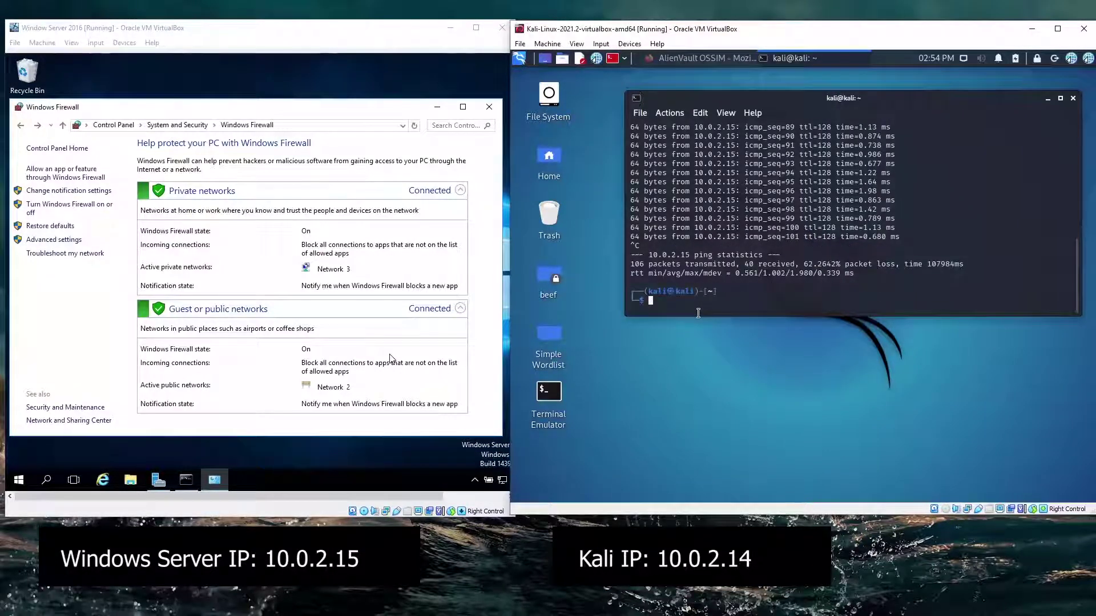
type("clear")
key("Return")
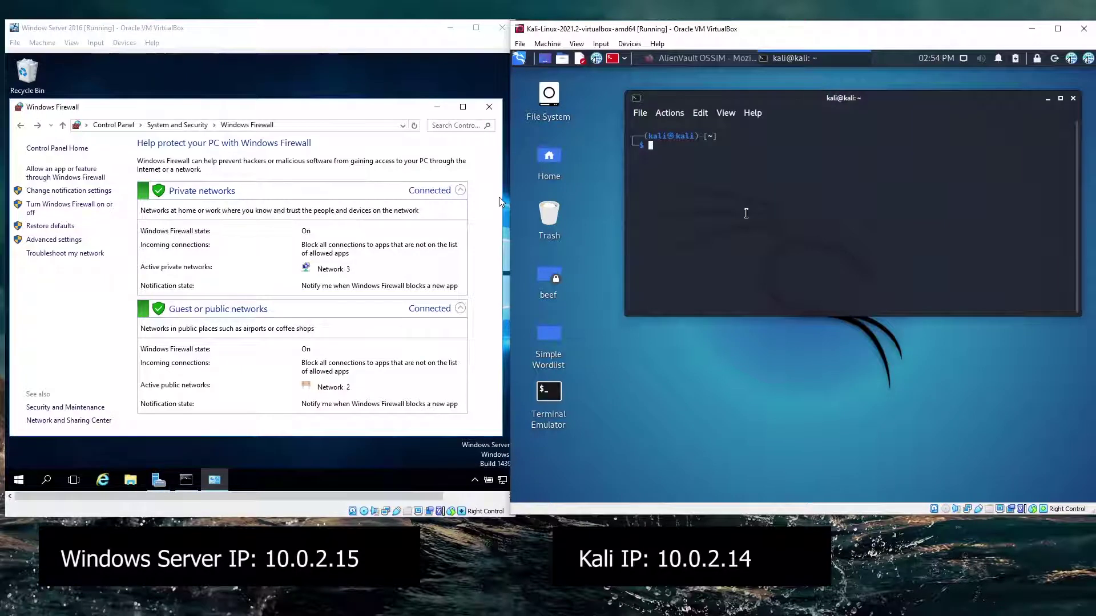
type("ping 10.0.2.15")
key("Return")
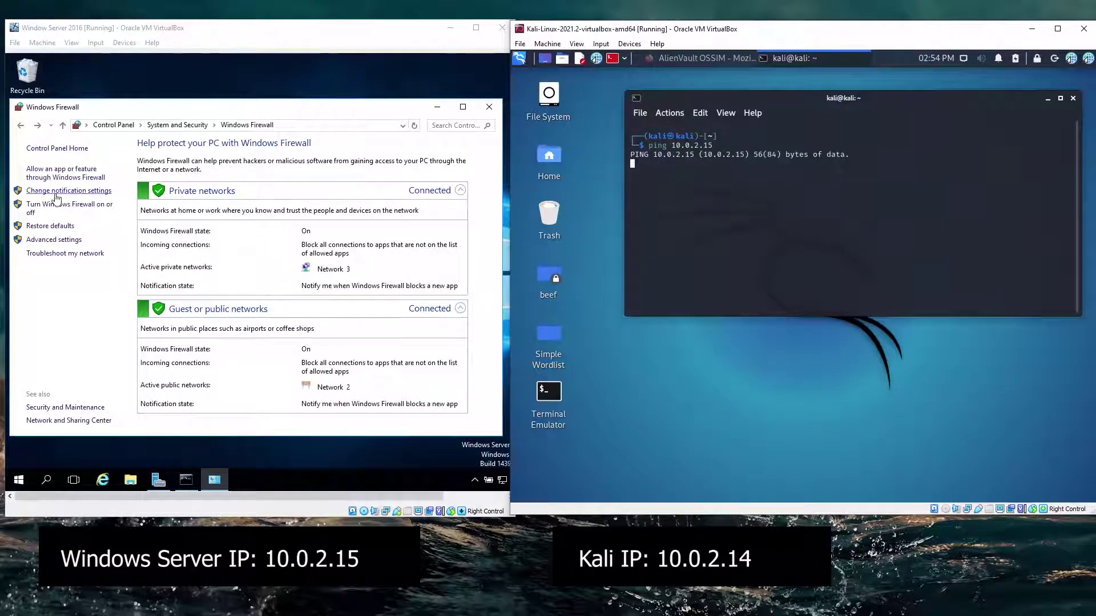
Show the Inbound Rules list in Windows Firewall with Advanced Security
left_click(65, 241)
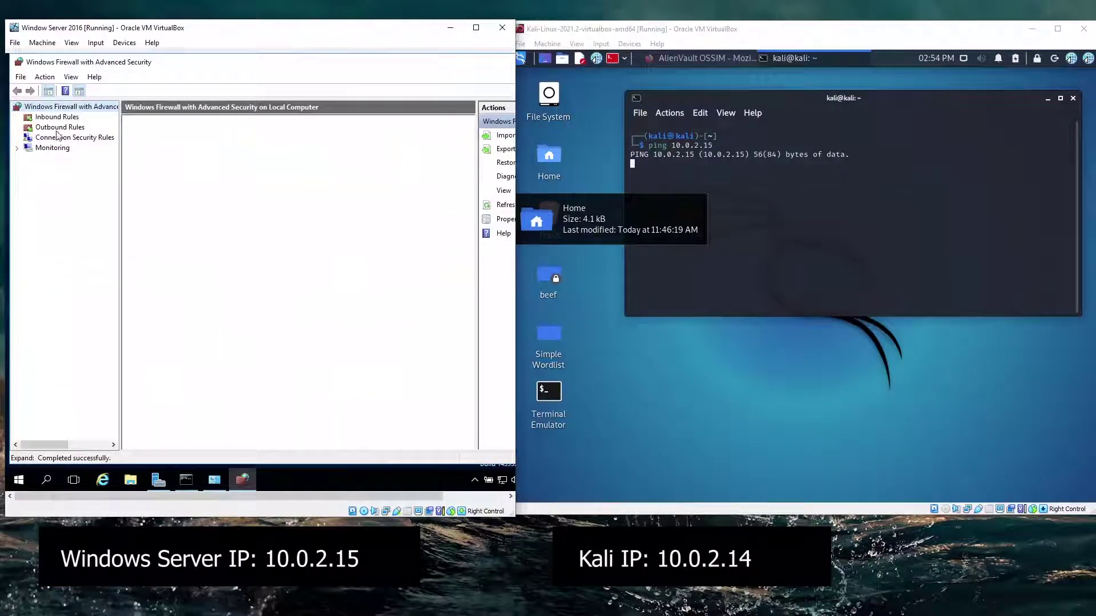
left_click(58, 117)
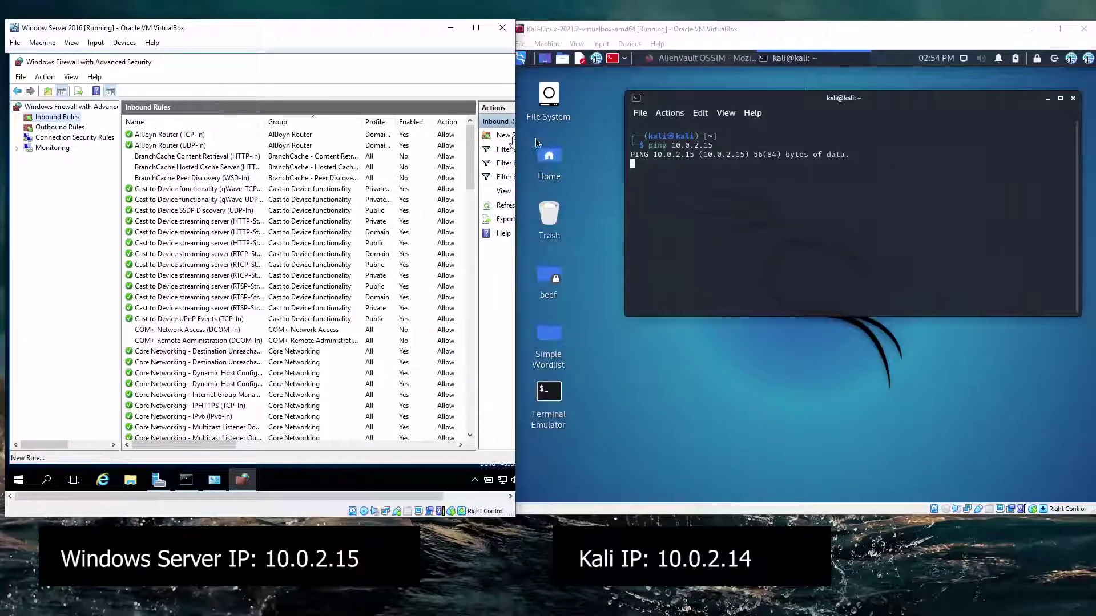
left_click_drag(515, 139, 601, 141)
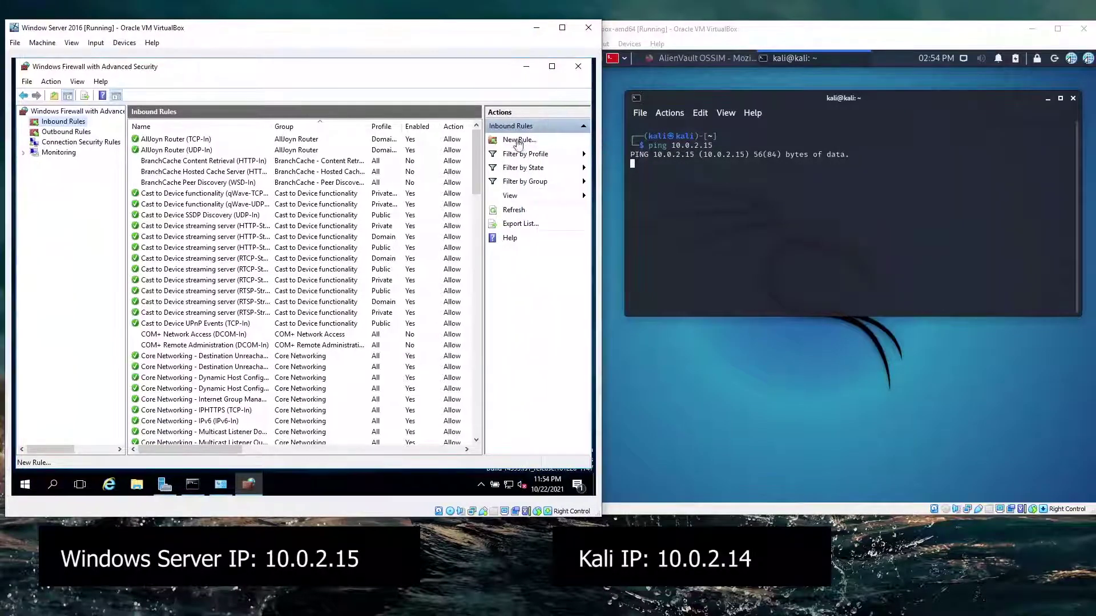
Start a Custom inbound rule for all programs and any protocol, up to Scope
left_click(517, 141)
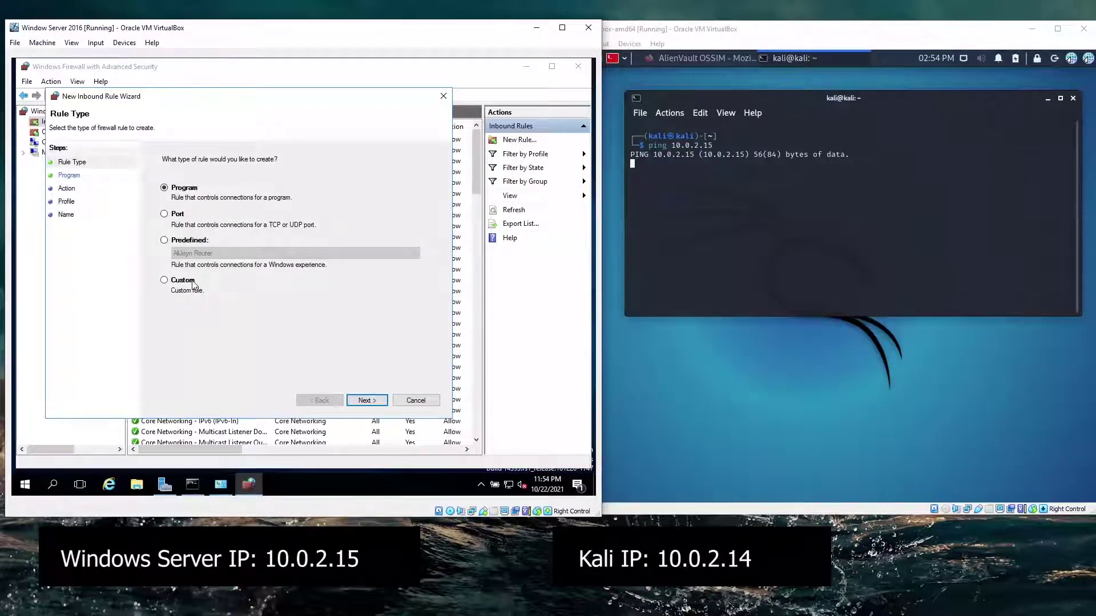
left_click(192, 282)
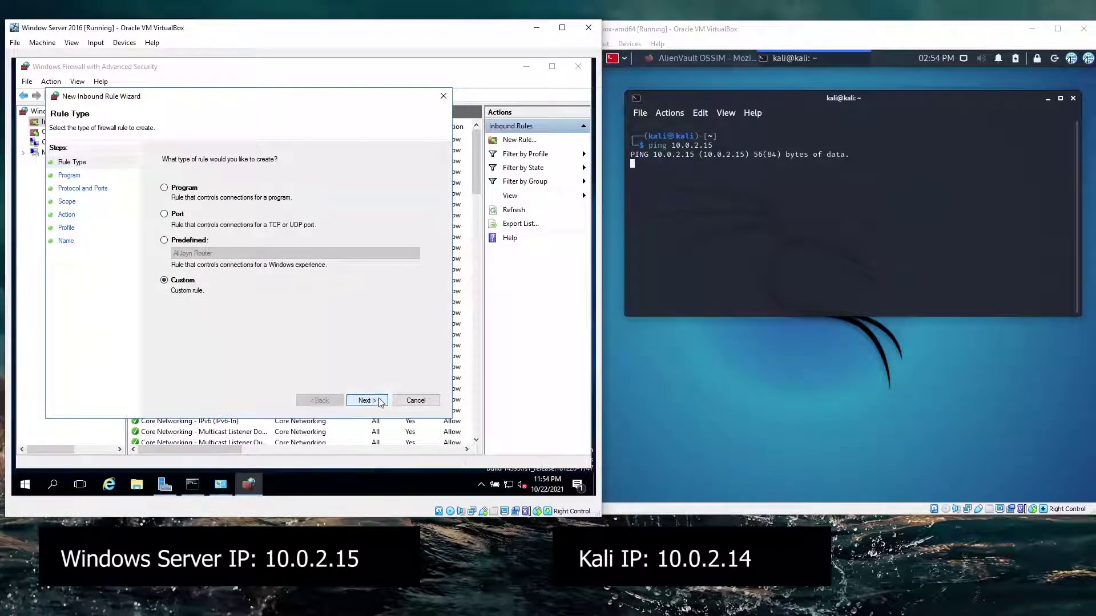
key("Return")
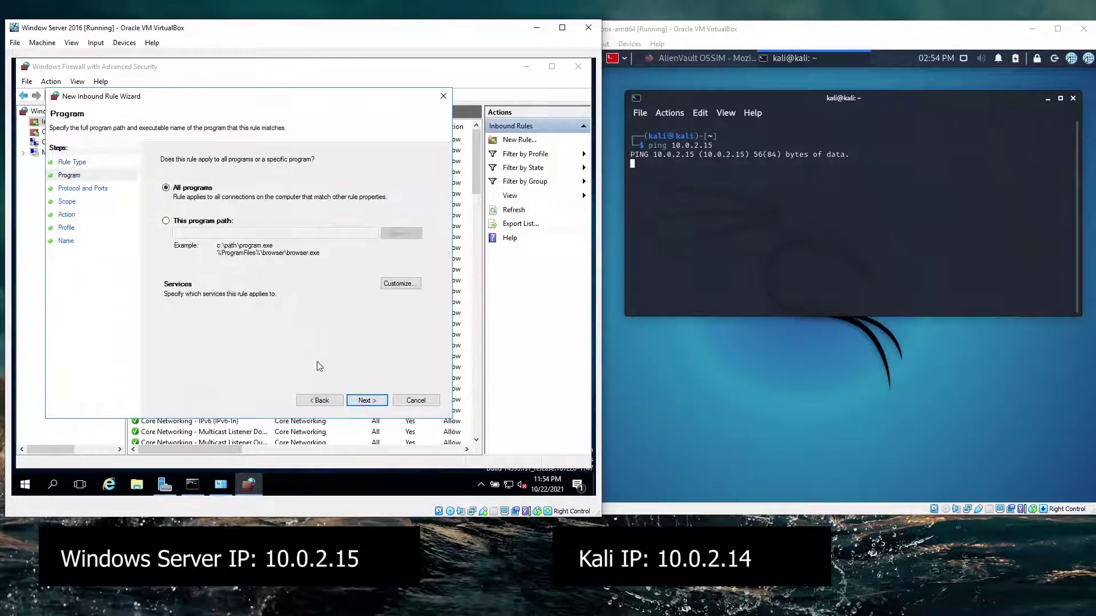
left_click(364, 400)
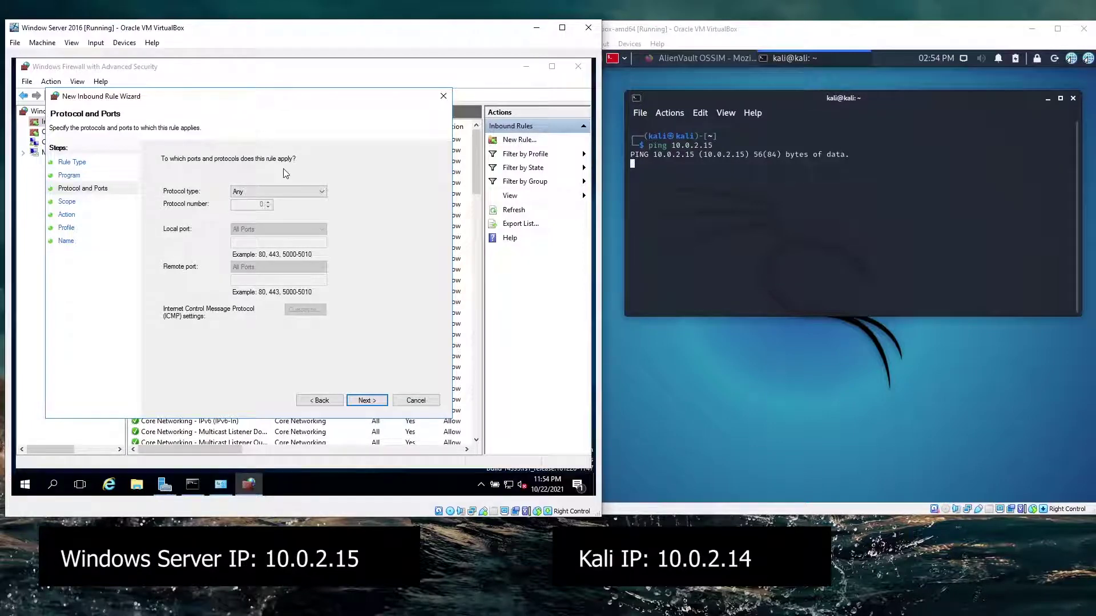
left_click(359, 403)
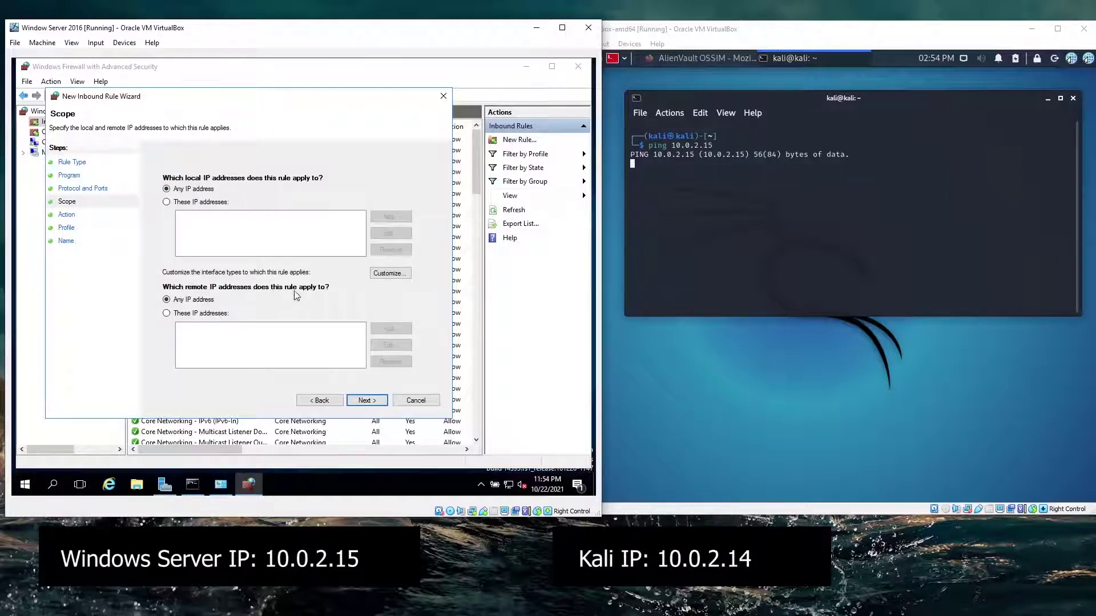
Limit the rule's remote addresses to 10.0.2.14
left_click(186, 315)
left_click(388, 330)
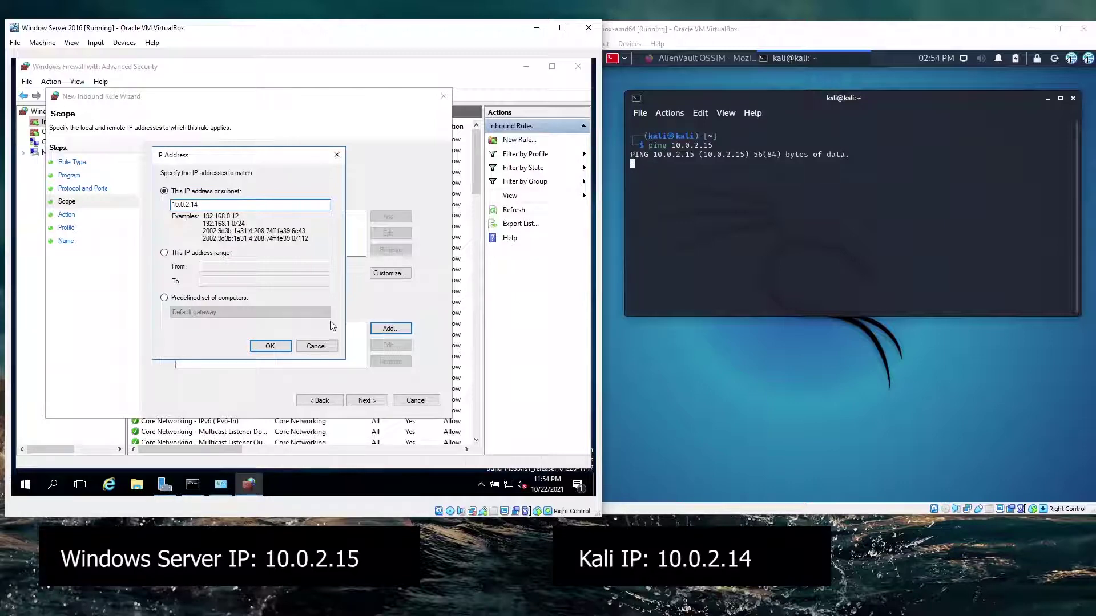
left_click(272, 348)
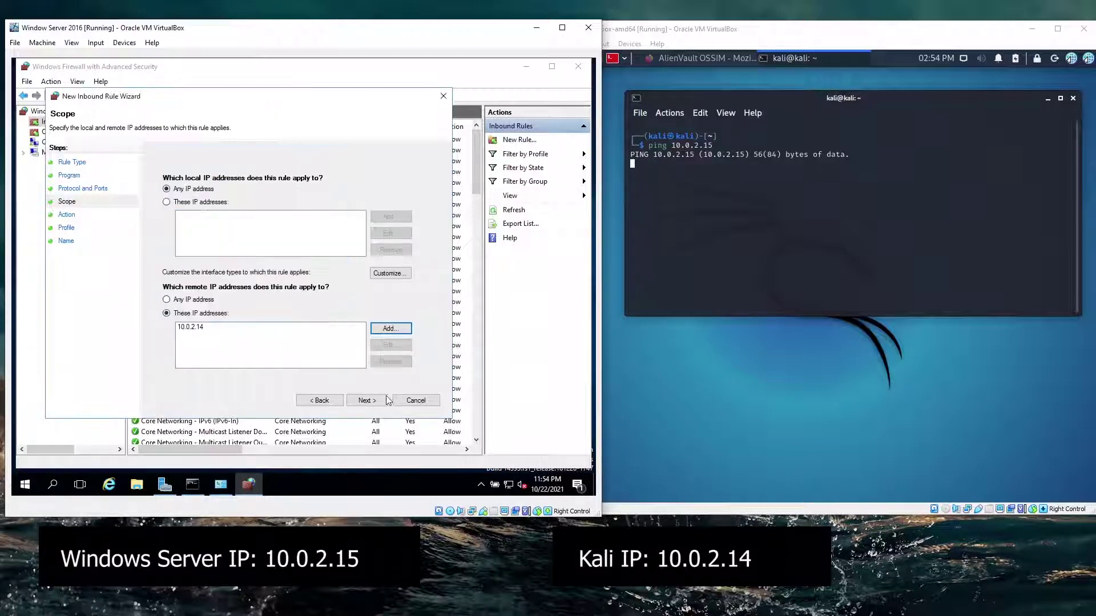
left_click(365, 402)
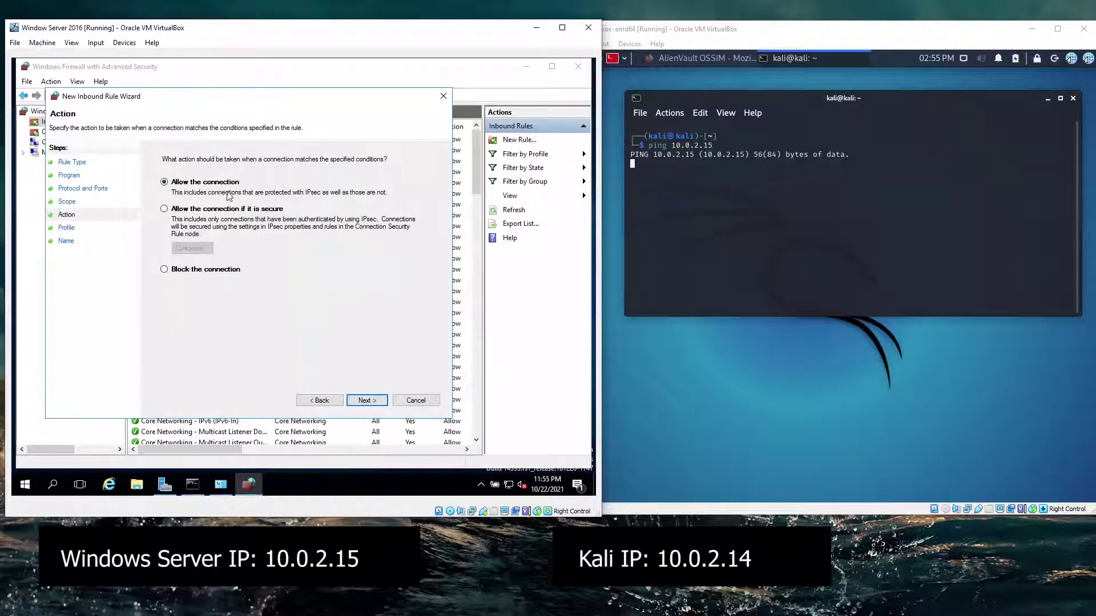
Allow the connection on all profiles, name the rule Remote Computer, and finish
left_click(355, 404)
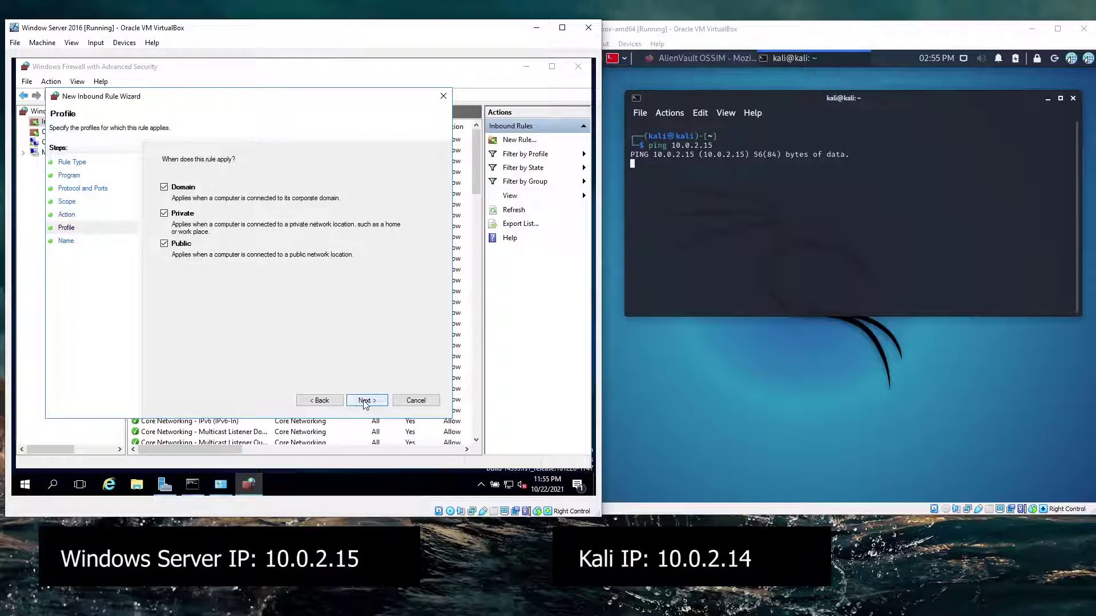
left_click(365, 403)
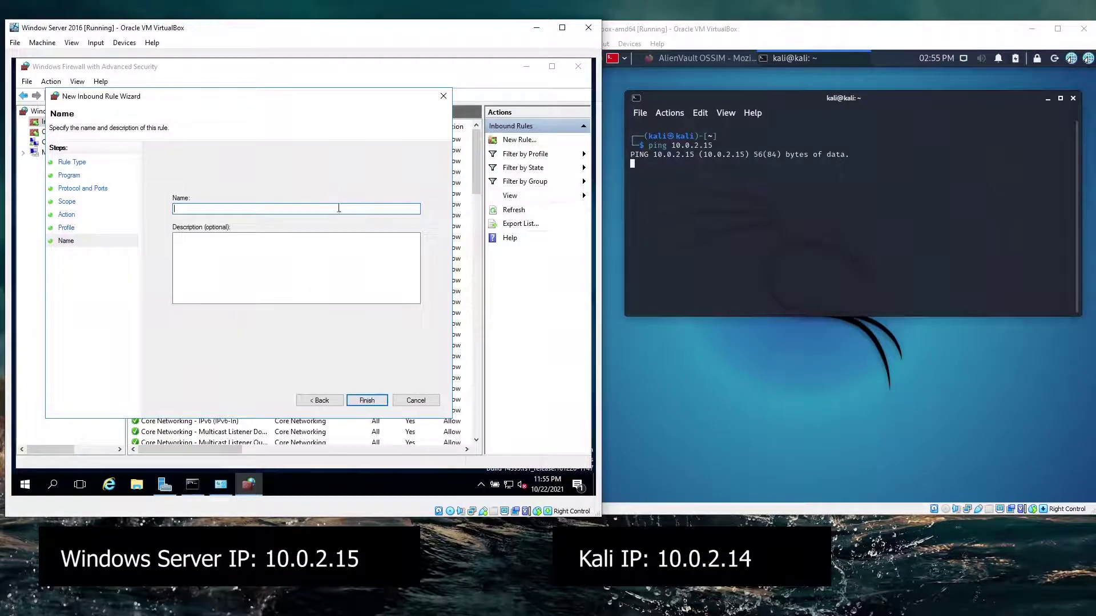
type("Remote Computer")
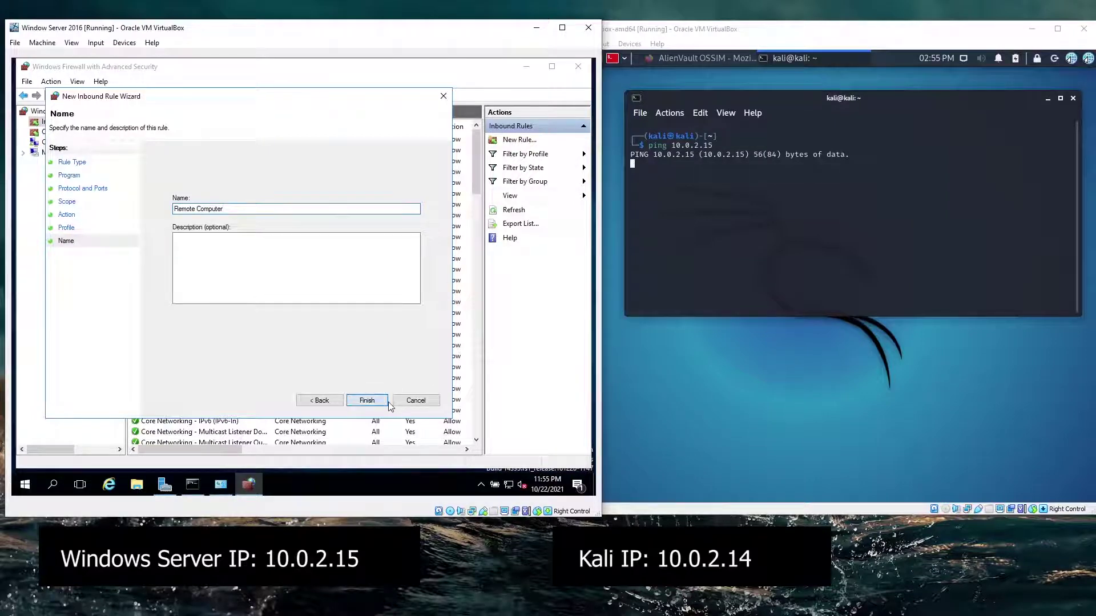
left_click(367, 400)
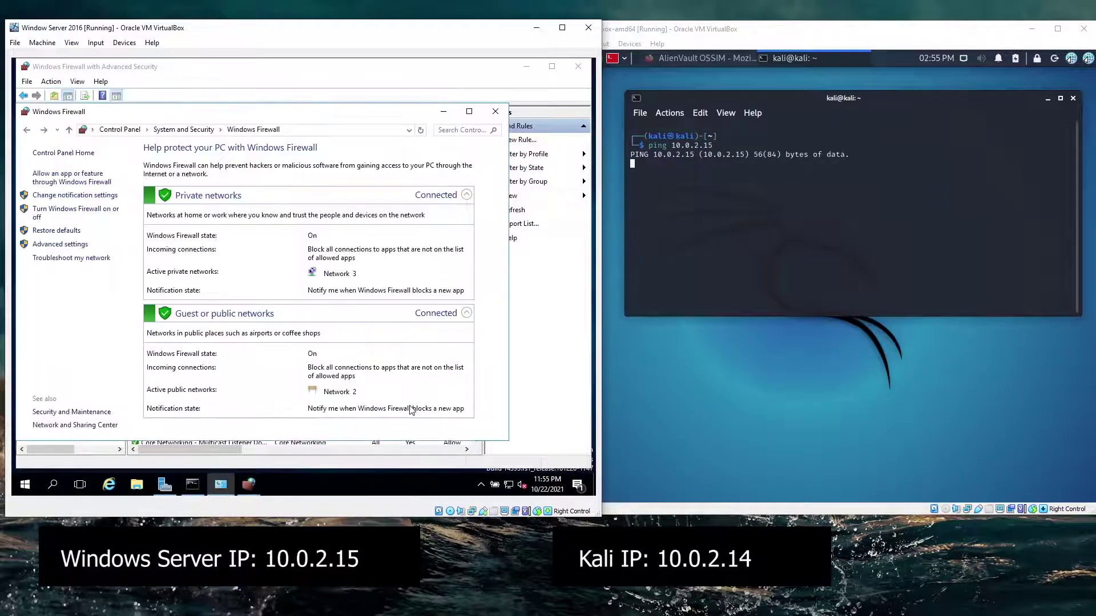
Watch Kali's ping get replies, then stop it: 90 transmitted, 31 received
left_click(799, 257)
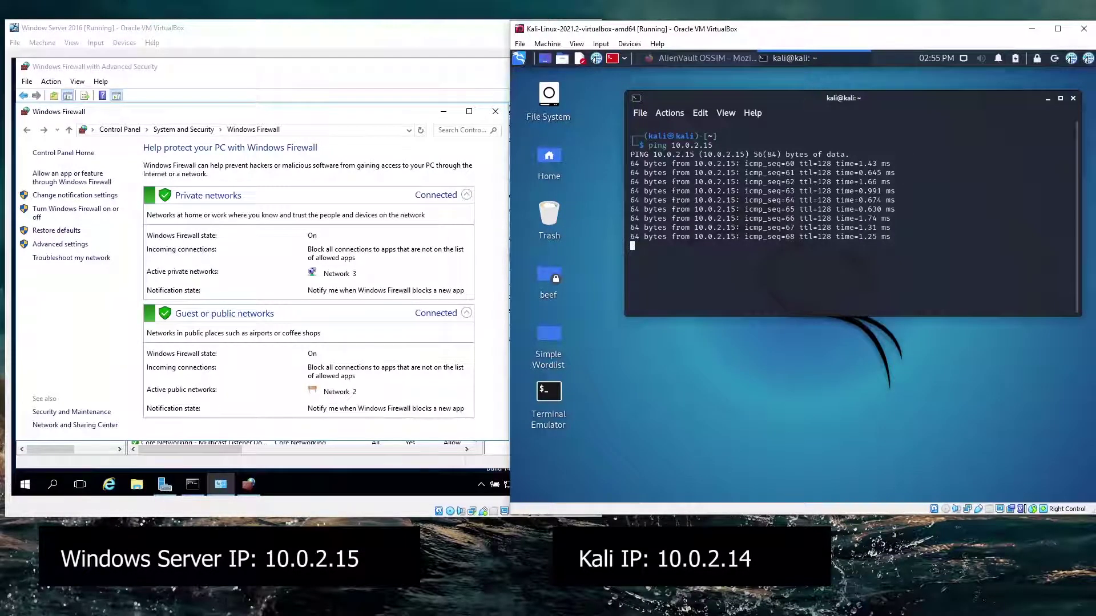
left_click(90, 157)
left_click(89, 157)
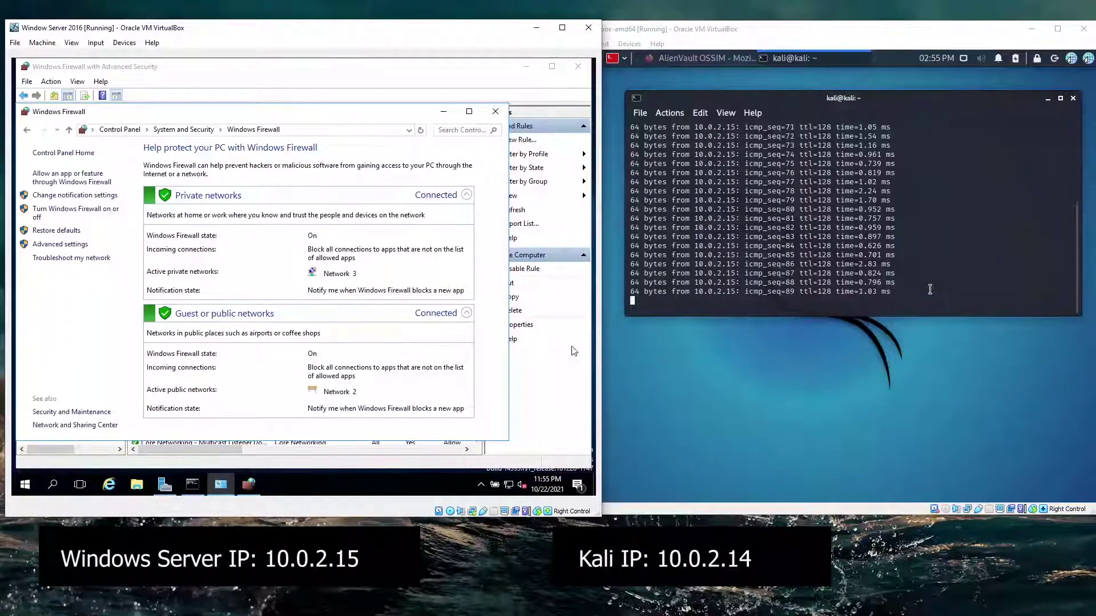
left_click(929, 290)
key("ctrl+c")
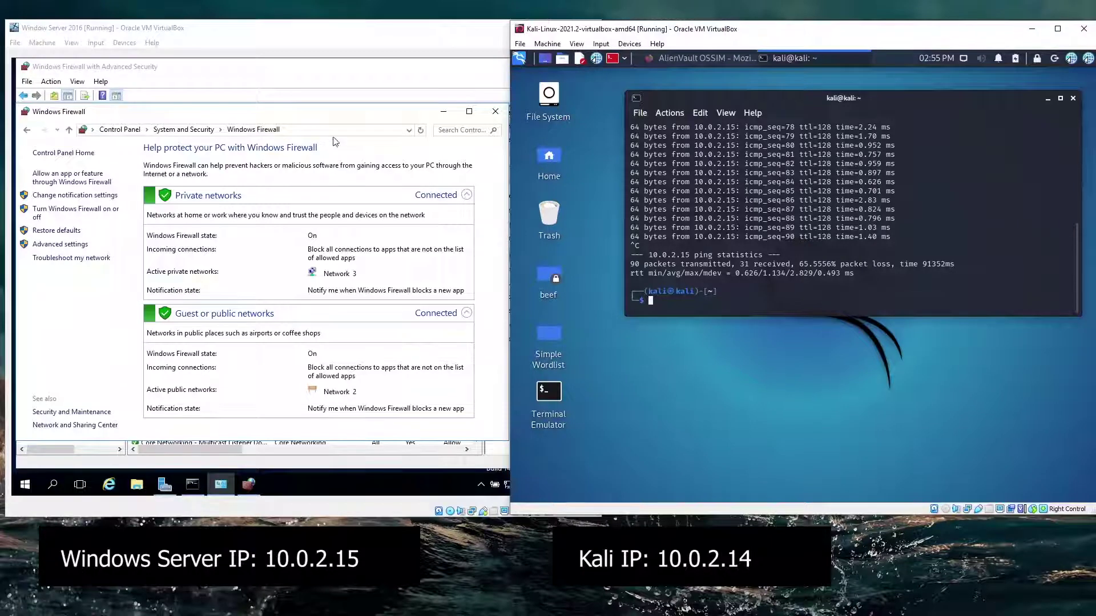
Run ifconfig in Kali and highlight its address 10.0.2.14
type("ifconfig")
key("Return")
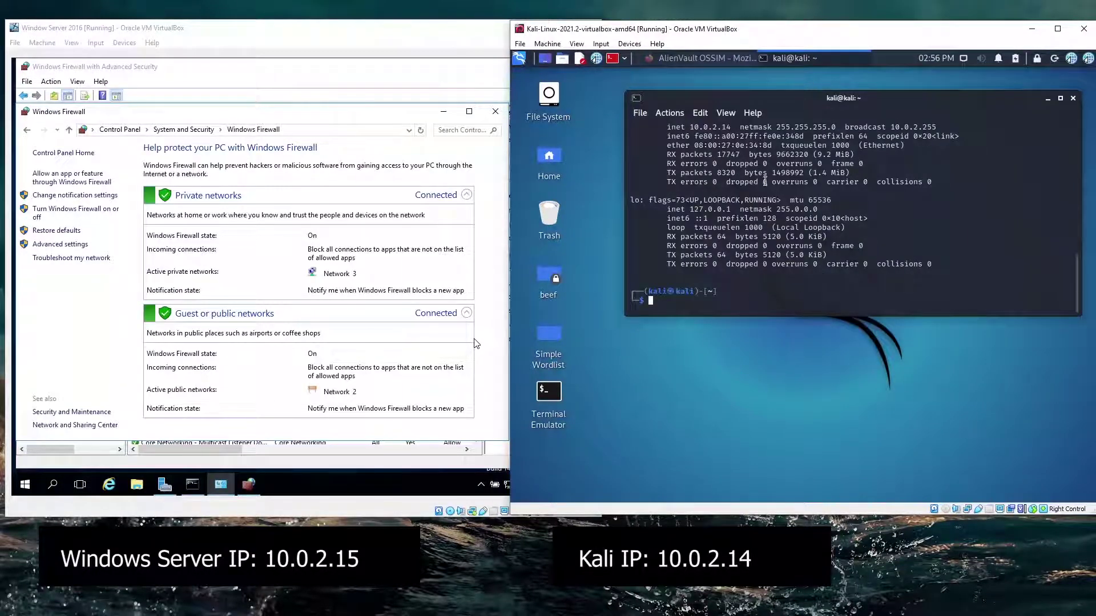
left_click_drag(694, 127, 727, 128)
Highlight the server's IPv4 address 10.0.2.15 in Command Prompt, then minimize it
left_click(198, 489)
left_click(192, 487)
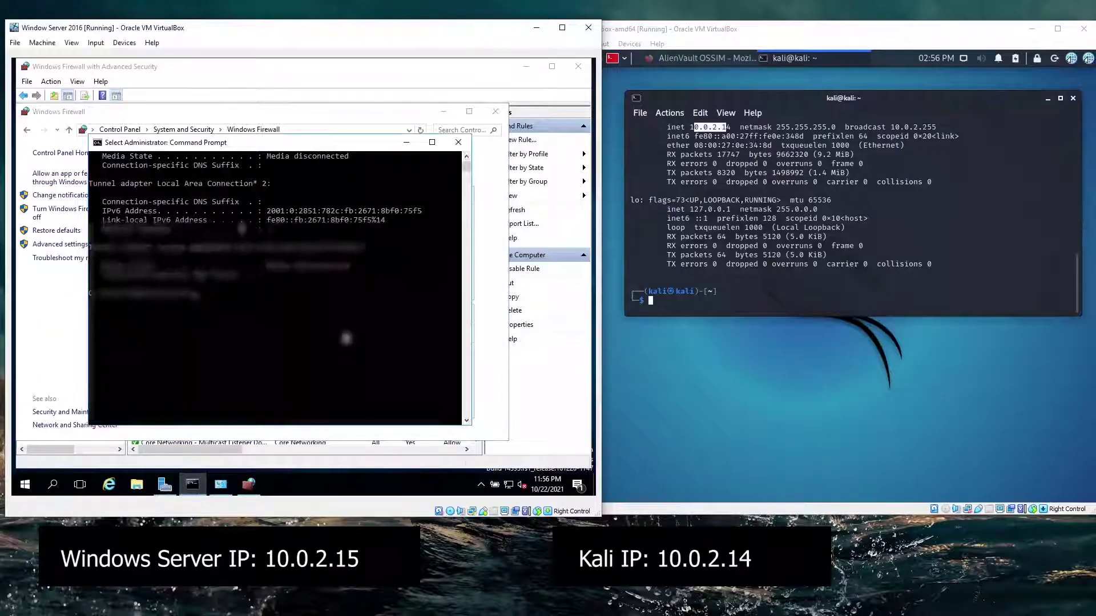
scroll(243, 194, "up", 3)
scroll(274, 200, "up", 2)
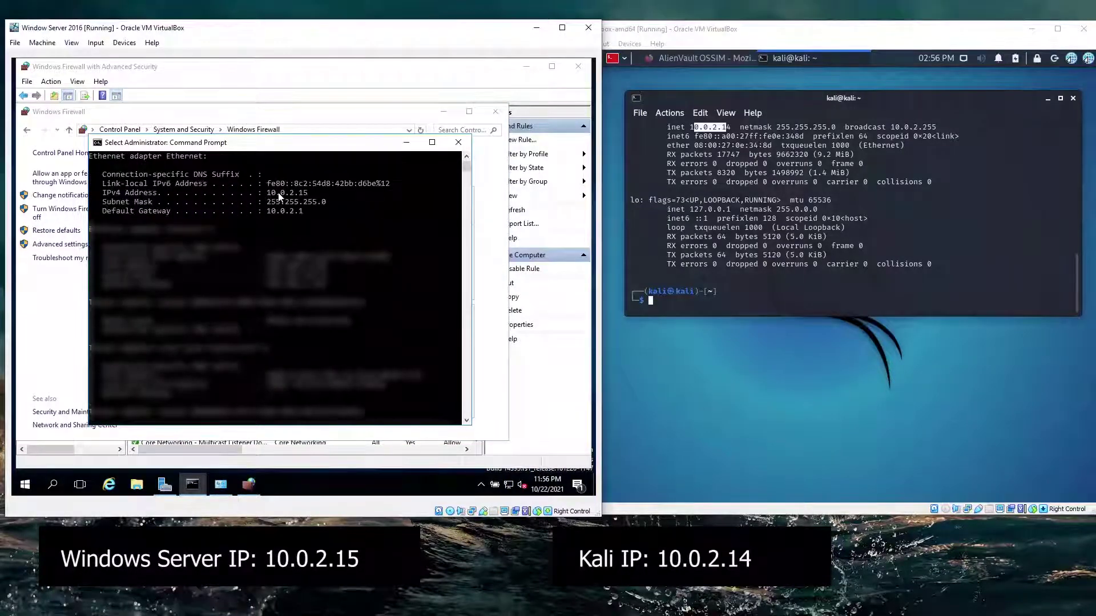
left_click_drag(279, 196, 306, 197)
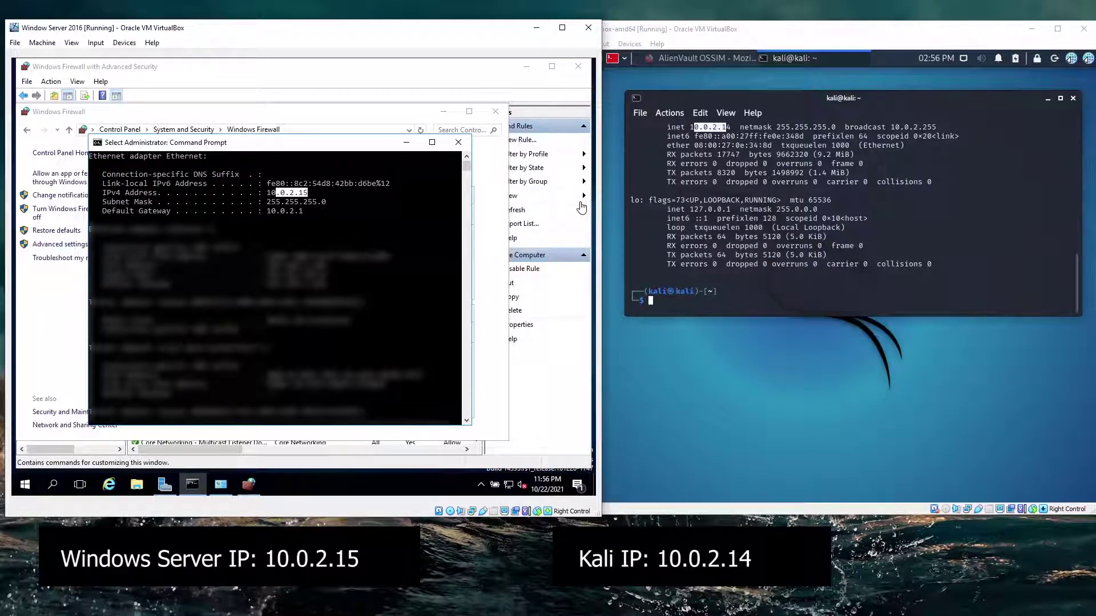
left_click(417, 143)
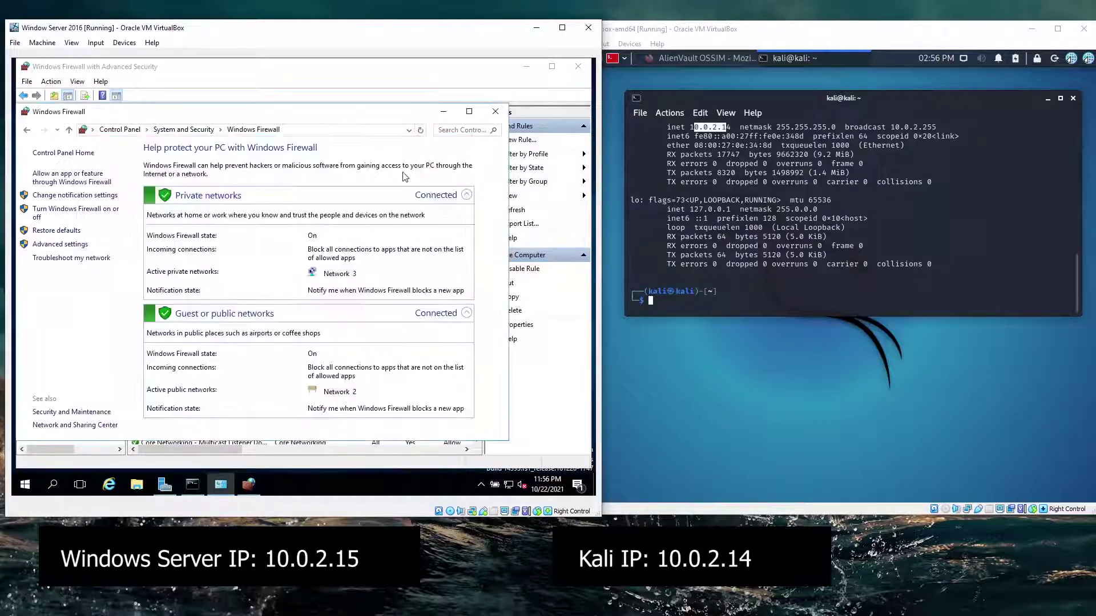
left_click(753, 28)
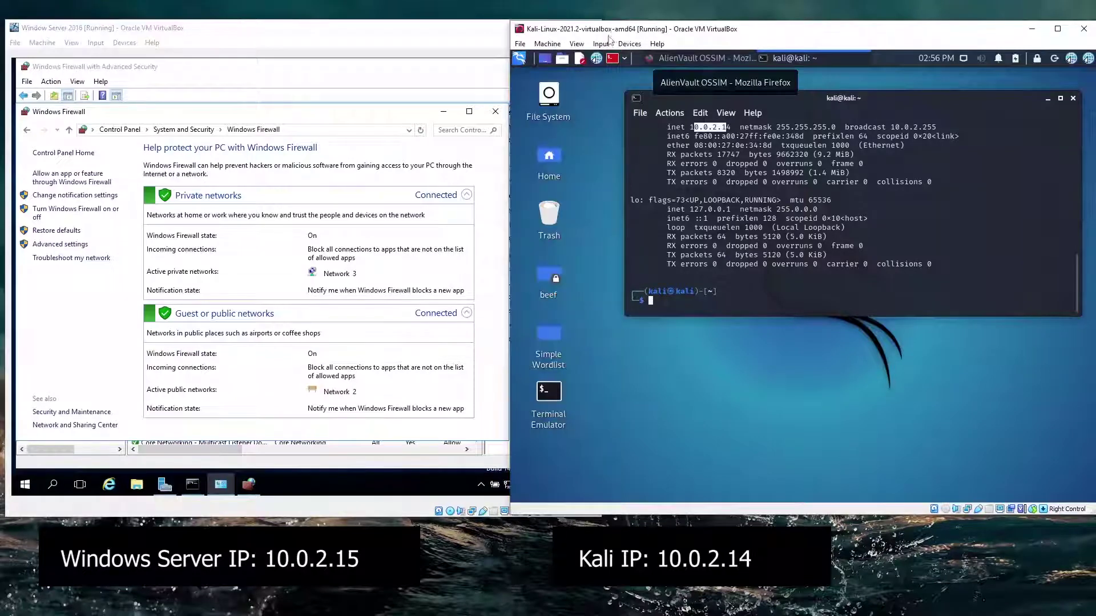
left_click(323, 36)
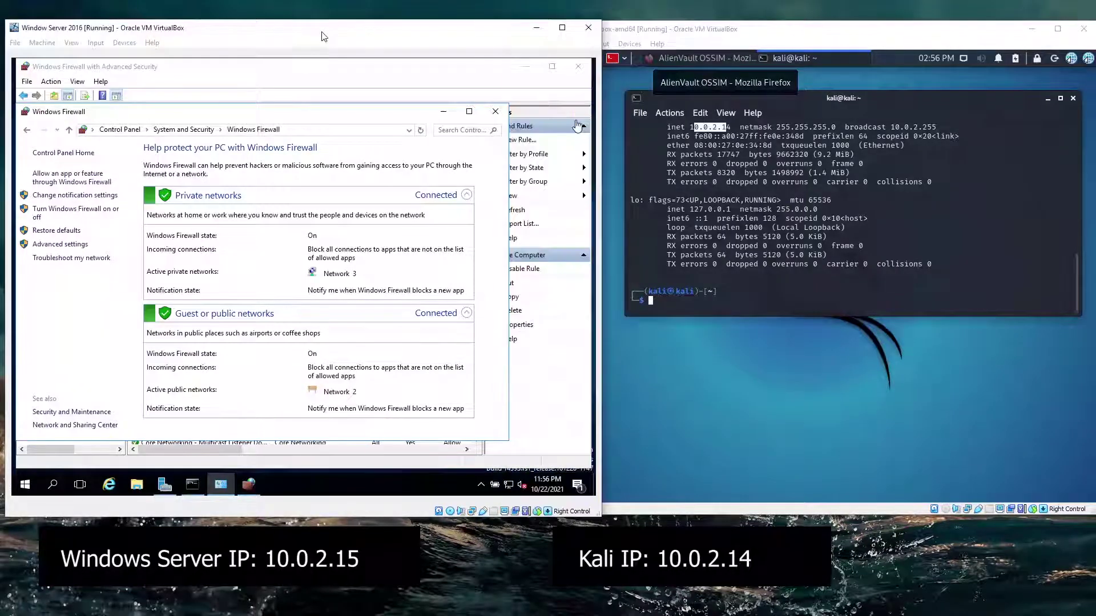
left_click(742, 294)
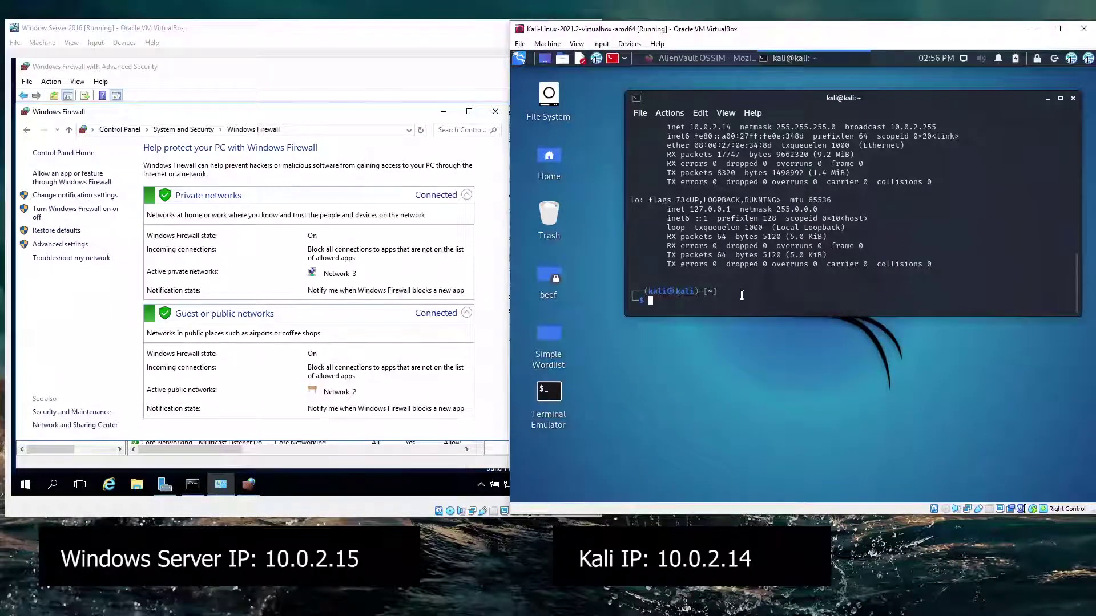